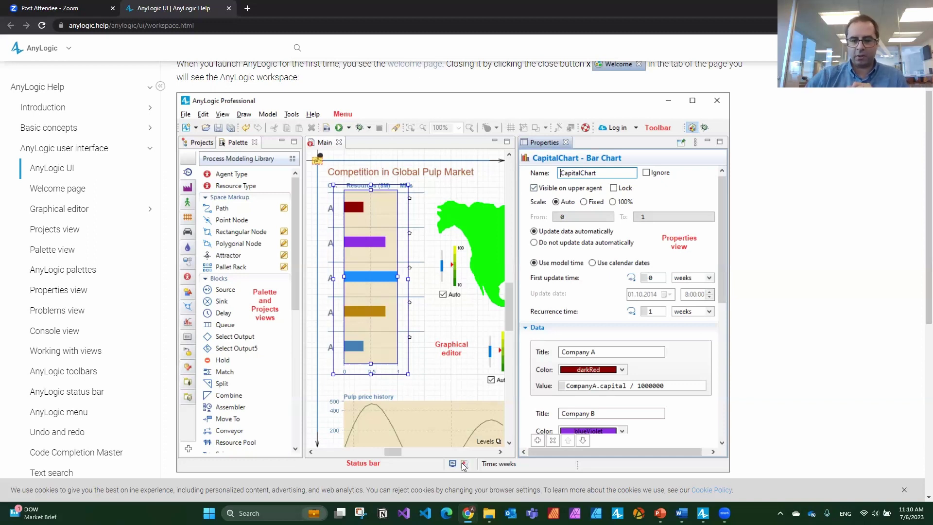
Switch to AnyLogic, close the Welcome page and enlarge the graphical editor by shrinking the Problems view
click(703, 514)
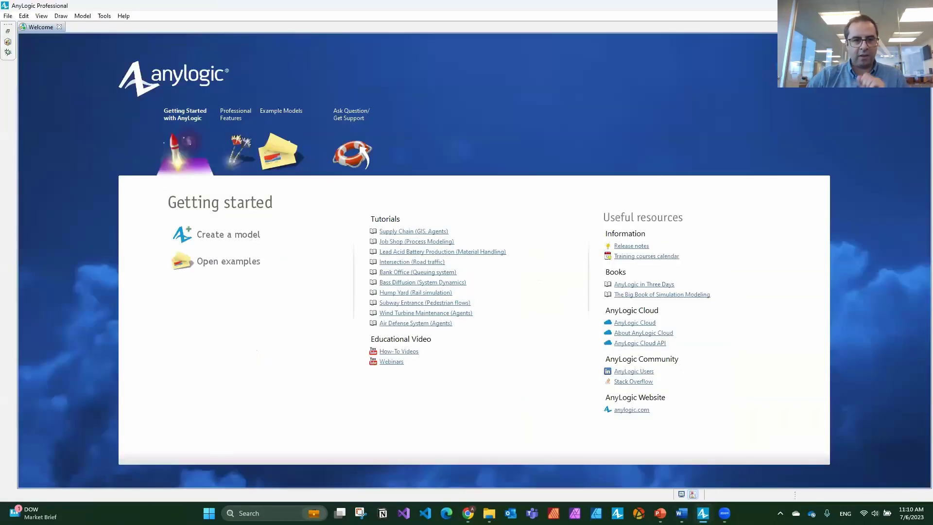
click(59, 28)
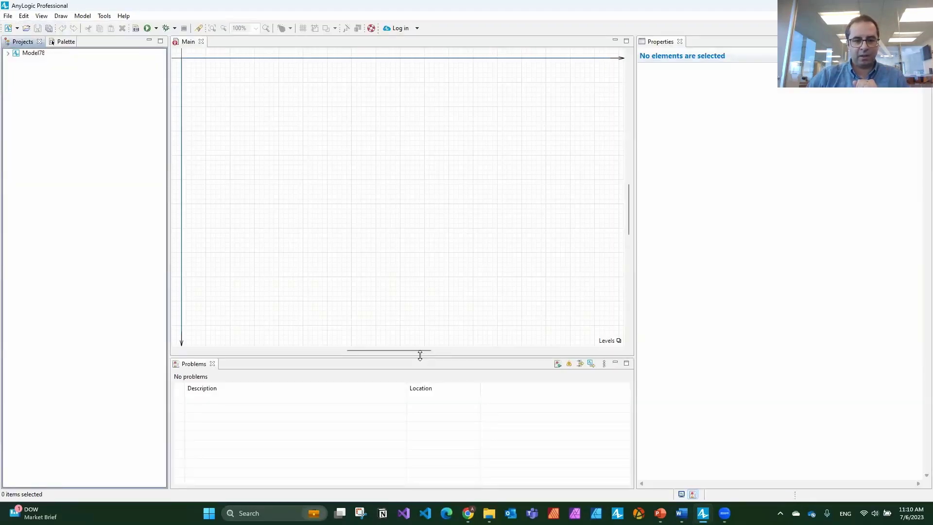
drag(421, 357, 426, 382)
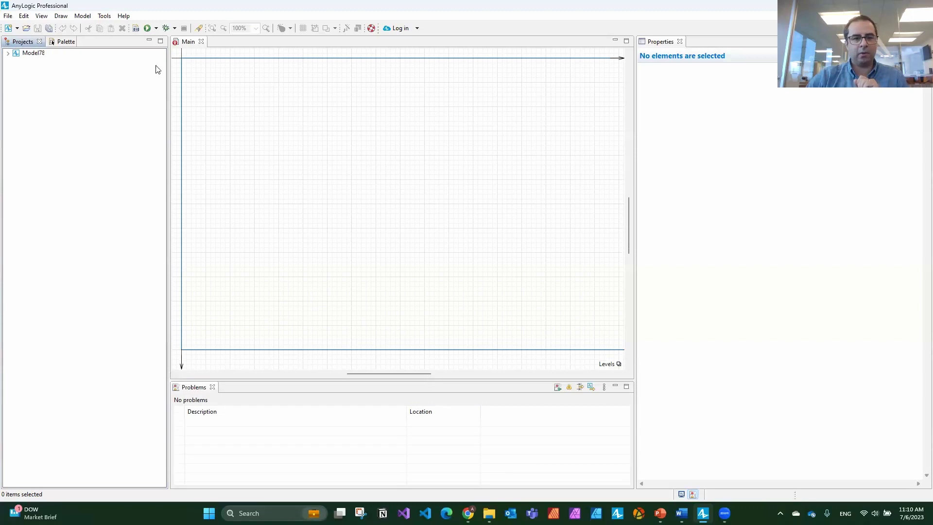
Create a new model named Model79
click(17, 29)
click(17, 30)
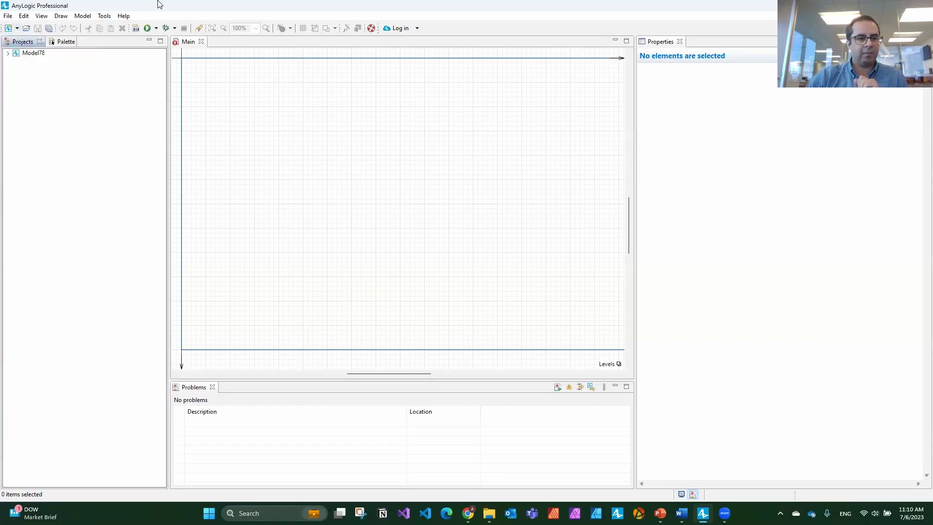
click(17, 29)
click(27, 40)
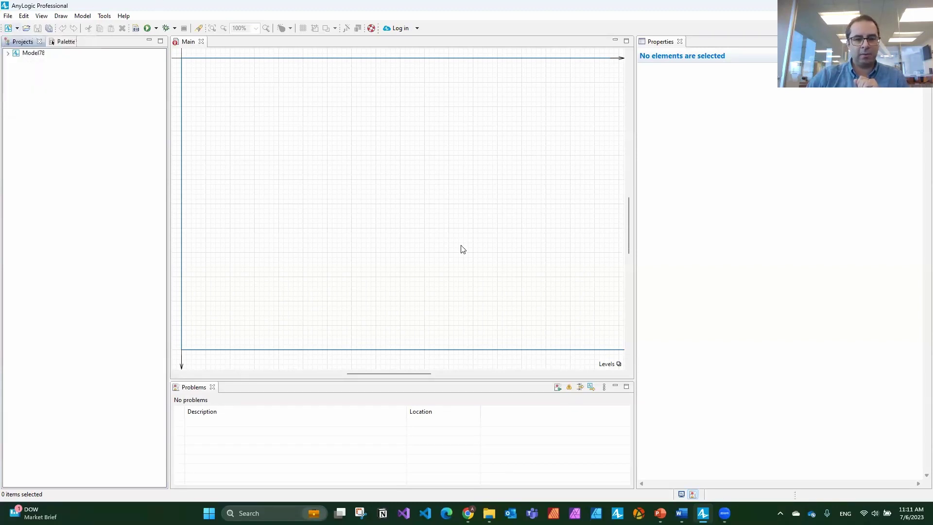
click(510, 298)
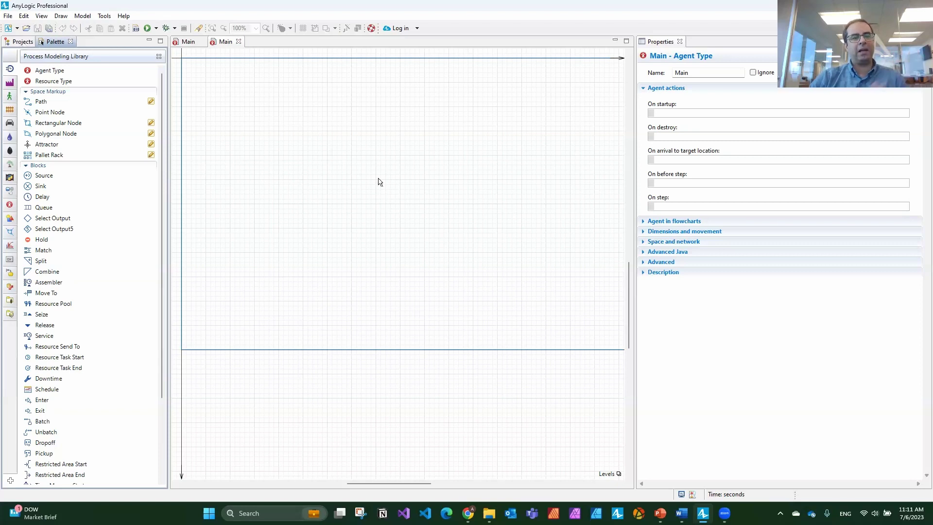
Look through the project tree, the commands available for Model79 and the properties of Model78
click(20, 42)
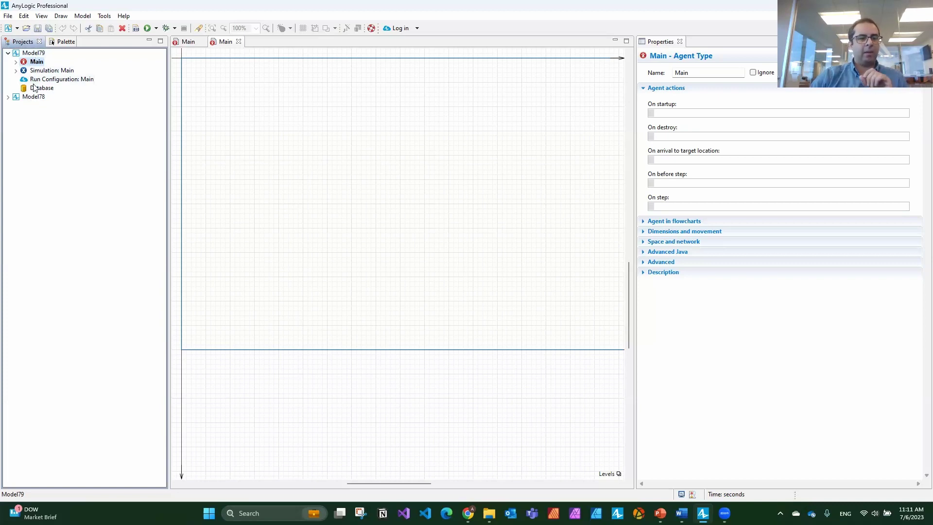
right_click(41, 54)
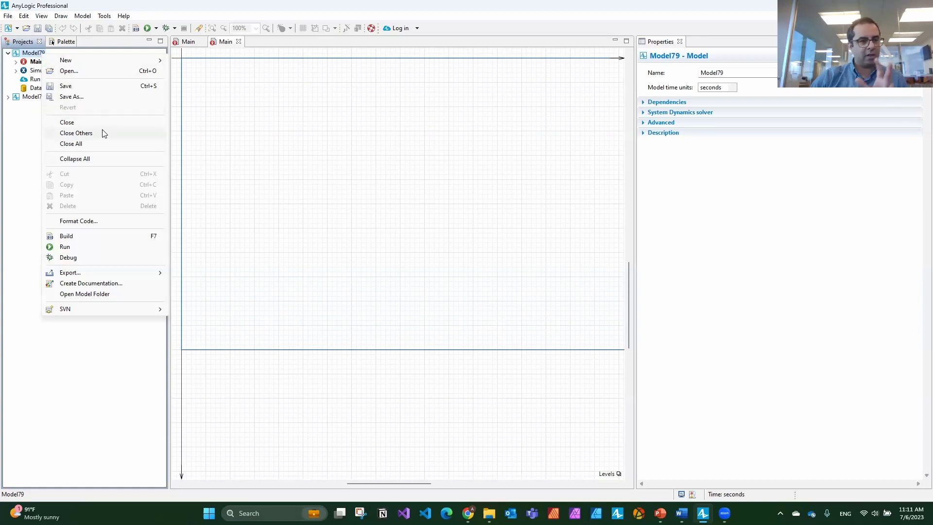
click(39, 80)
click(30, 98)
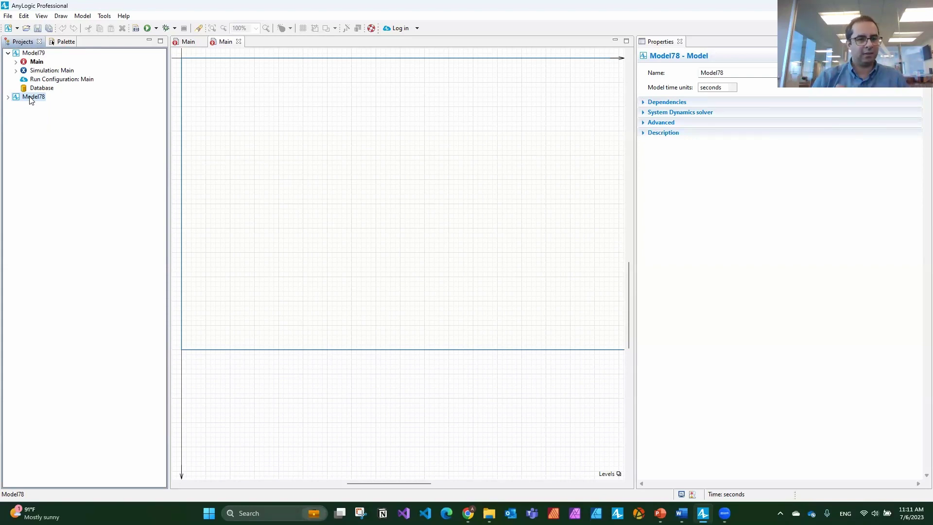
Close the second Main editor, look over the Palette and Main's properties, and return to the project tree
click(238, 42)
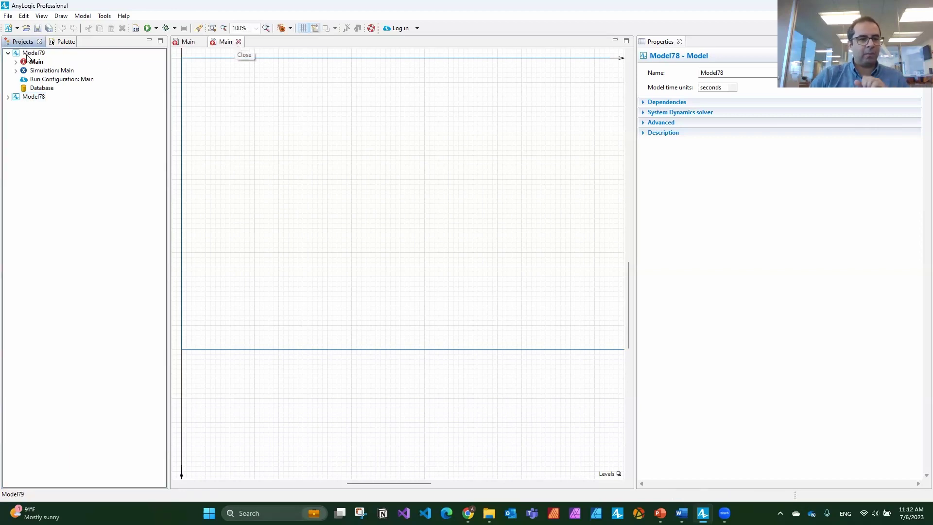
click(55, 43)
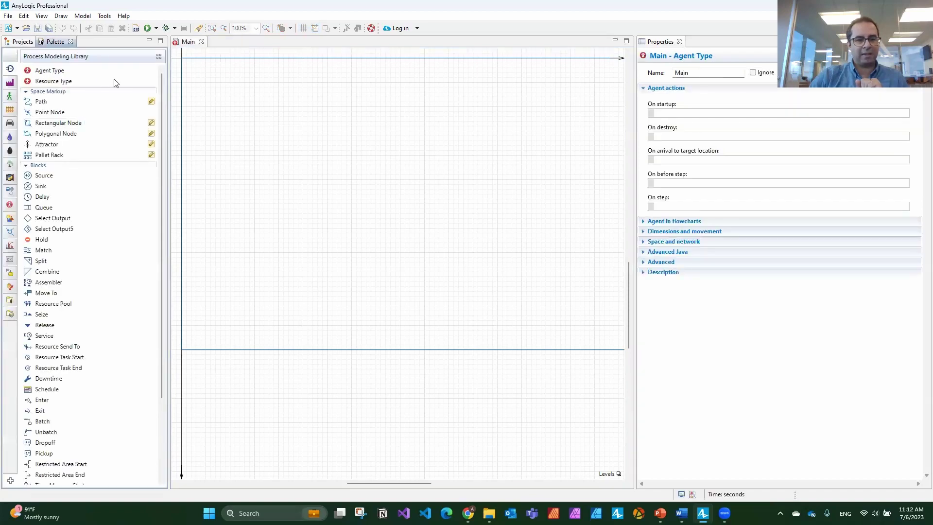
click(652, 41)
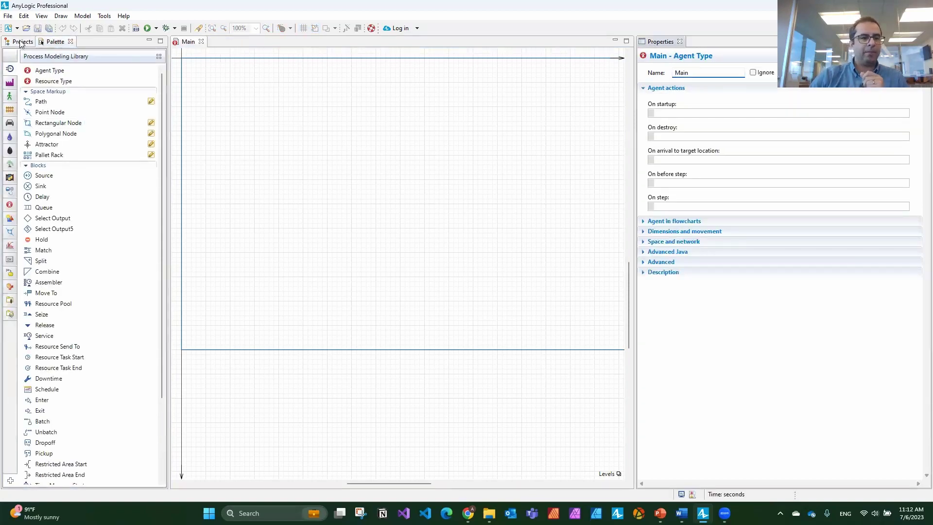
click(21, 43)
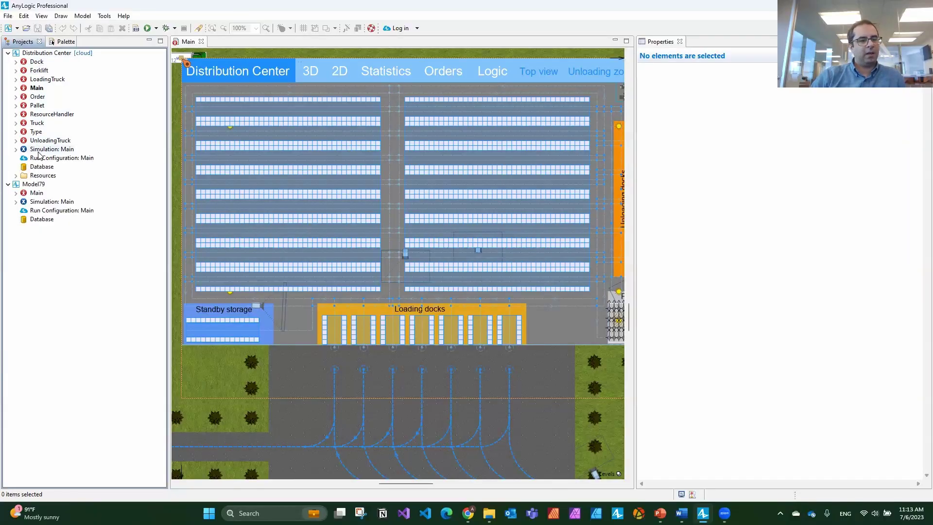
Examine the Dock agent type's element groups and its Presentation contents in the Distribution Center project tree
click(15, 62)
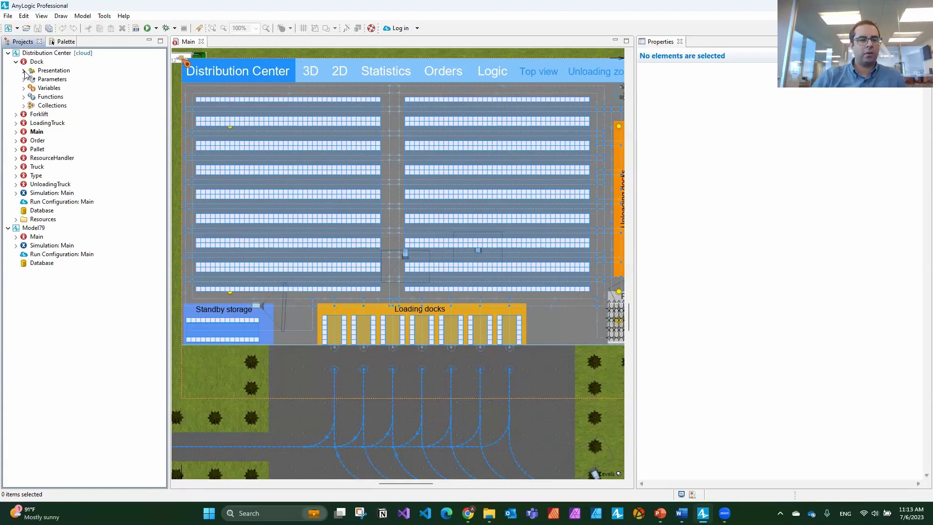
click(23, 70)
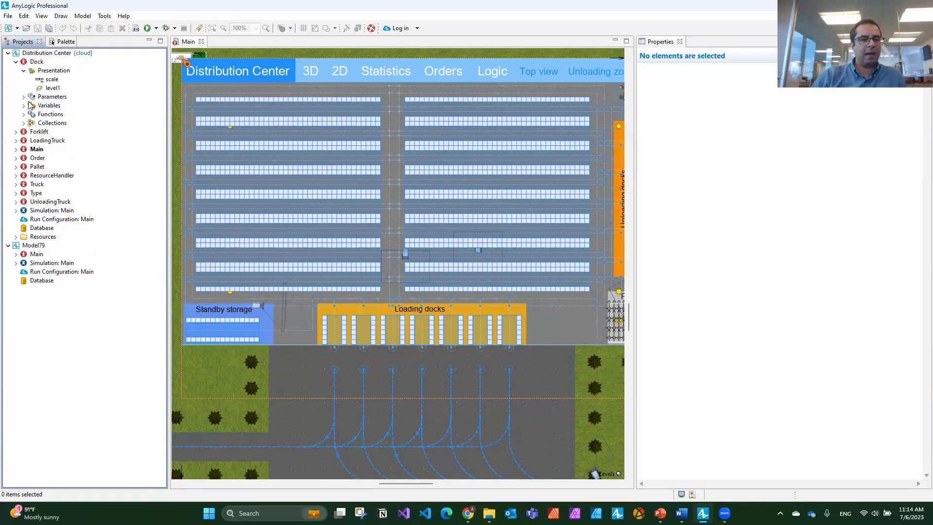
click(16, 64)
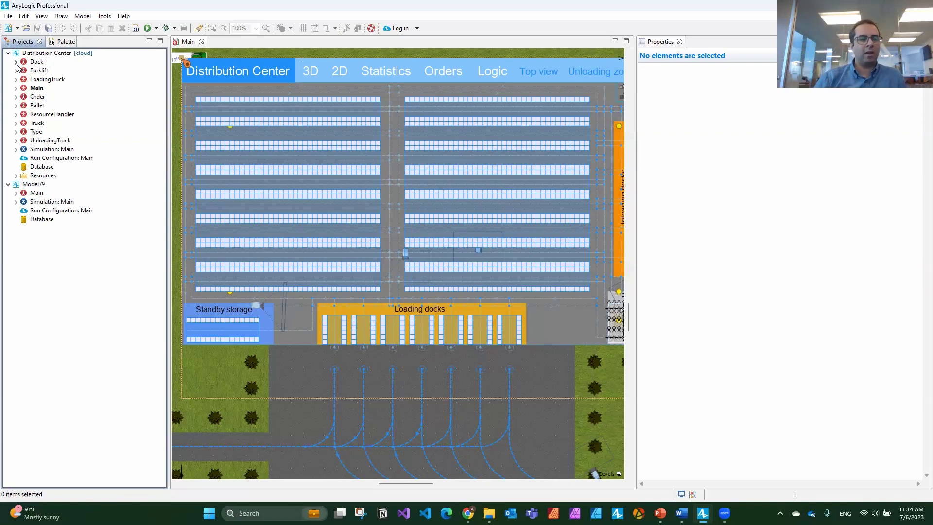
Examine the whole Main canvas of the Distribution Center model, including its layout and logic, at 25% zoom
click(339, 181)
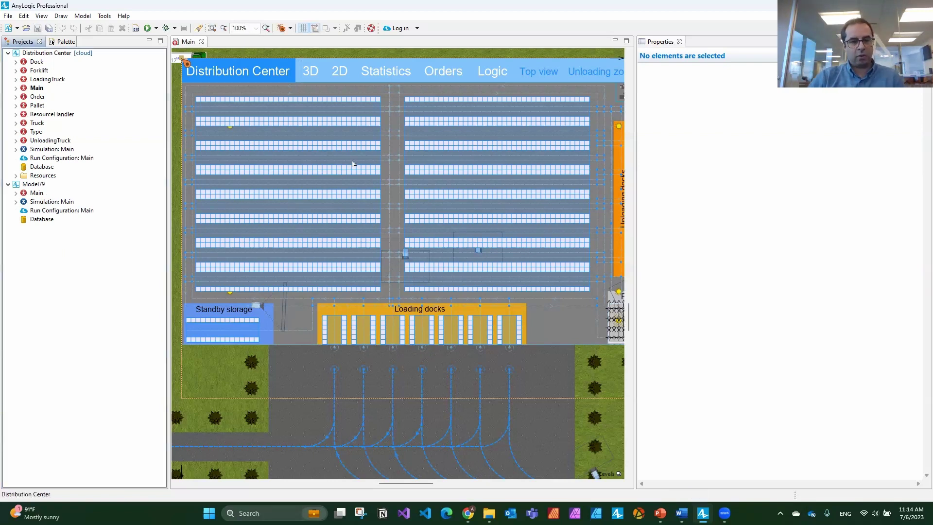
drag(326, 170, 373, 189)
scroll(373, 191, down, 1)
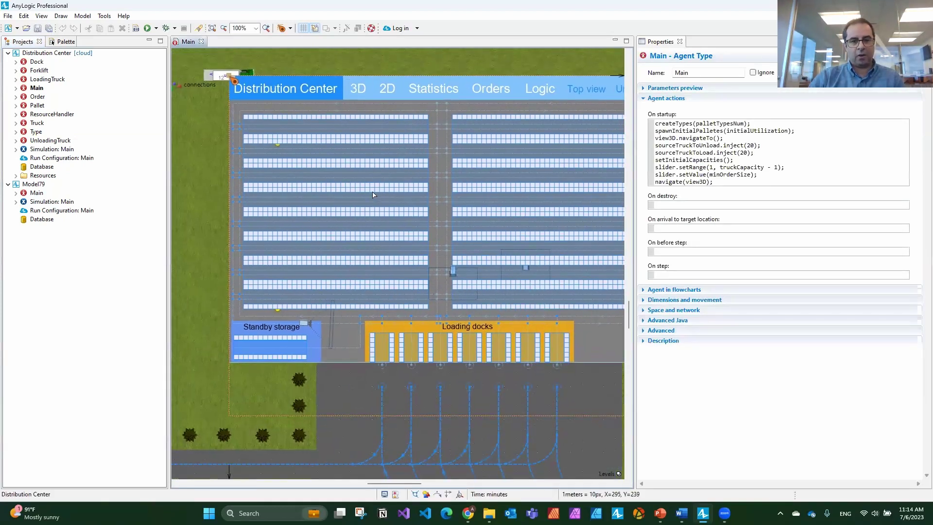
scroll(373, 195, down, 2)
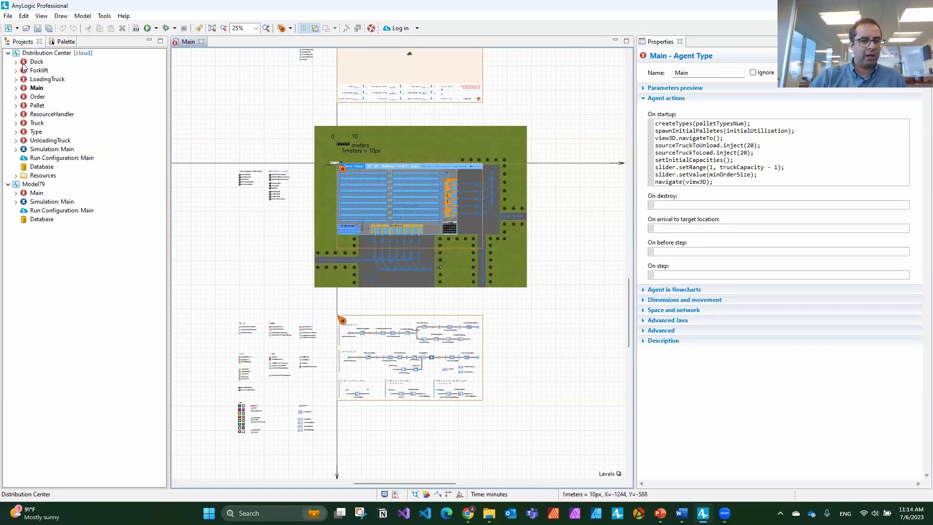
Expand the Dock agent type in the project tree and close the Forklift editor to return to Main
click(16, 62)
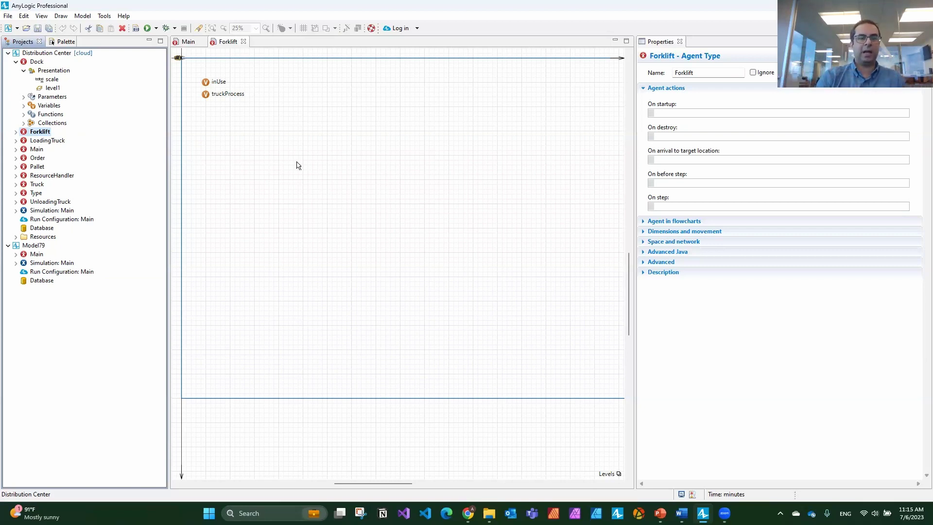
click(245, 42)
click(185, 44)
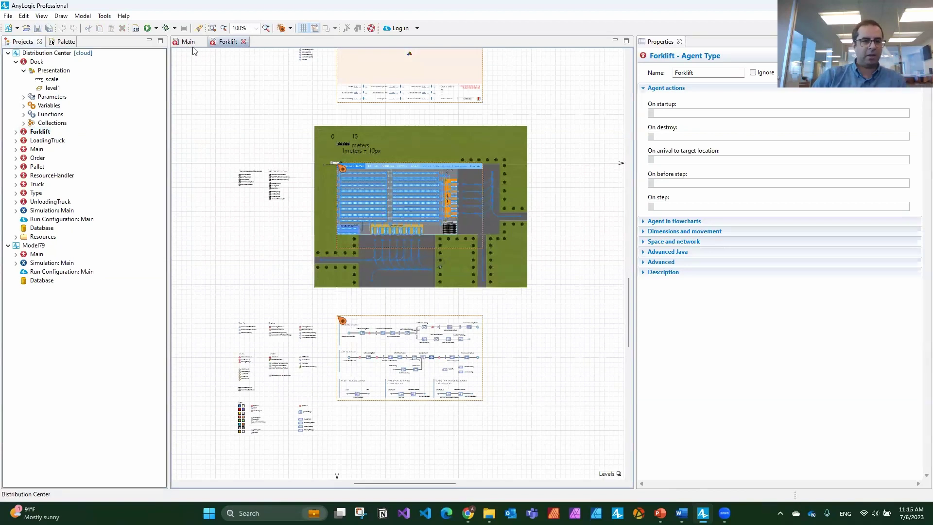
click(244, 41)
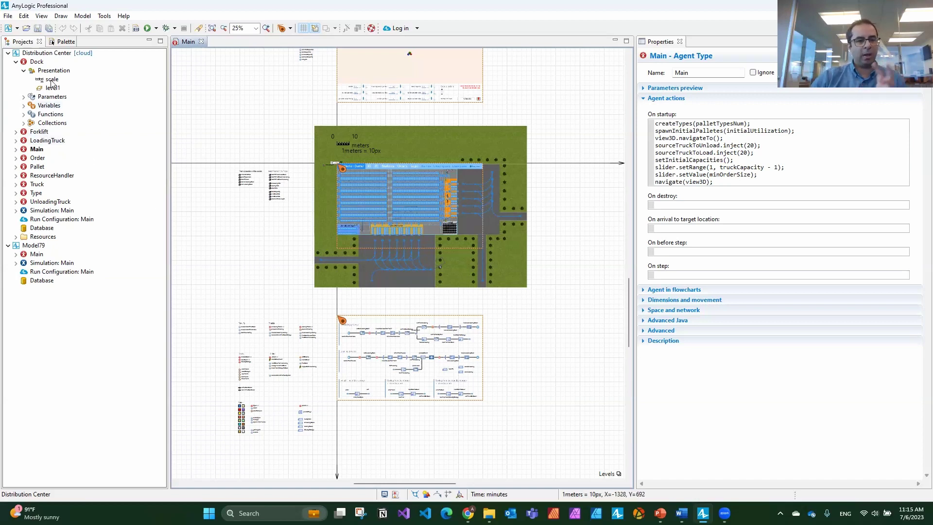
Expand the Forklift agent type's Variables in the project tree and open the inUse variable in its editor
drag(262, 287, 329, 235)
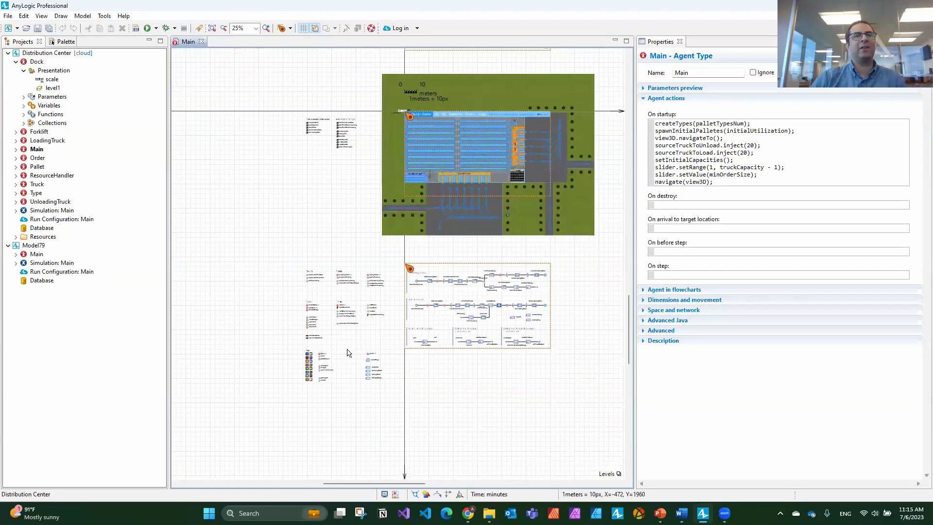
drag(305, 216, 273, 272)
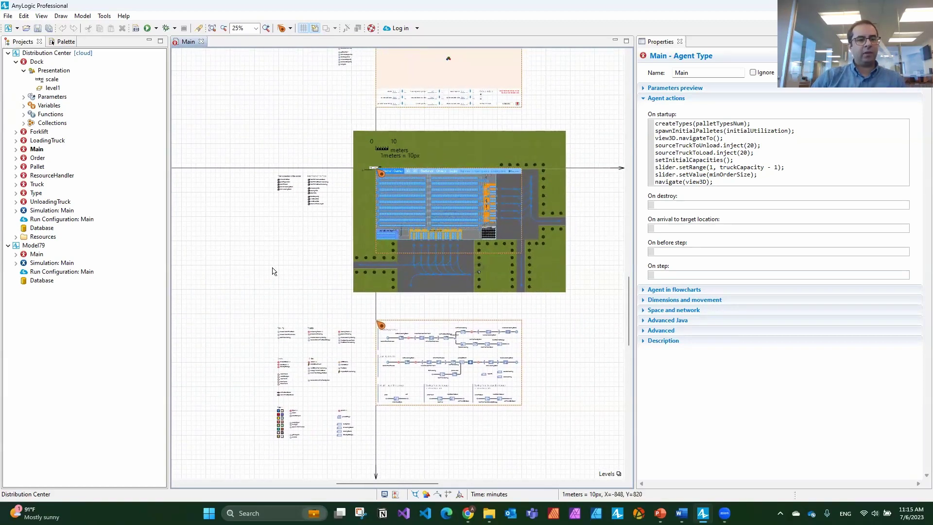
drag(323, 274, 347, 247)
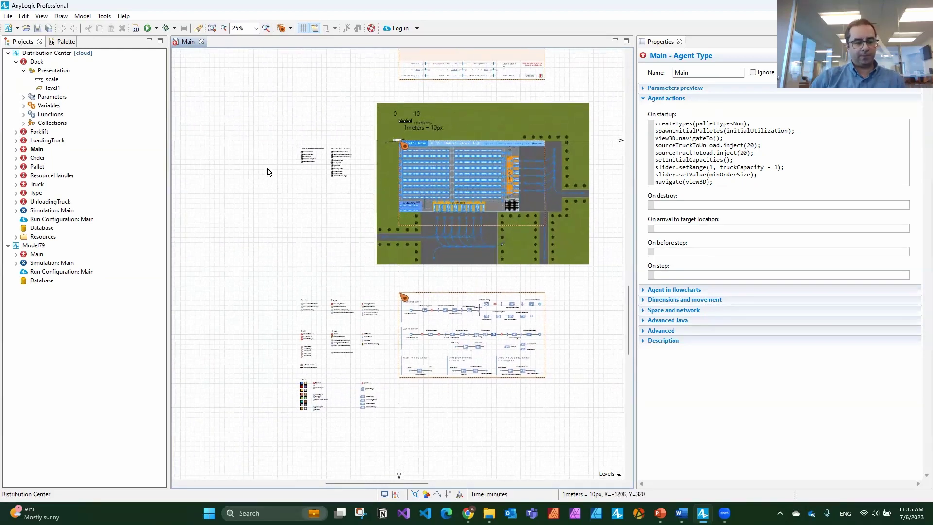
click(16, 131)
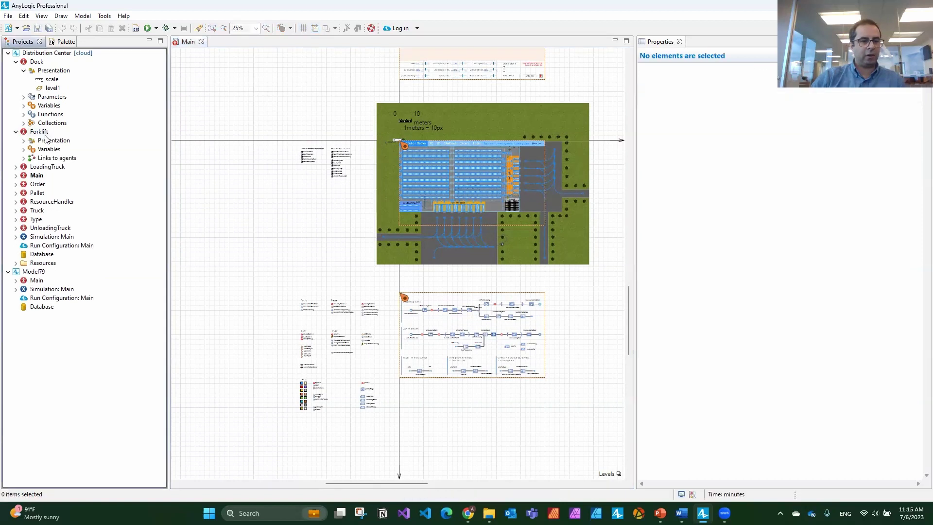
click(23, 149)
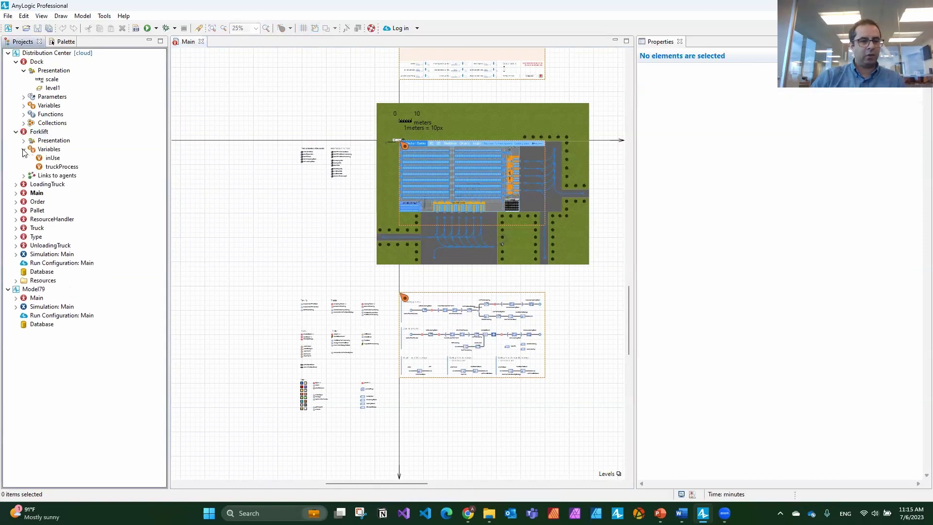
click(53, 158)
double_click(54, 158)
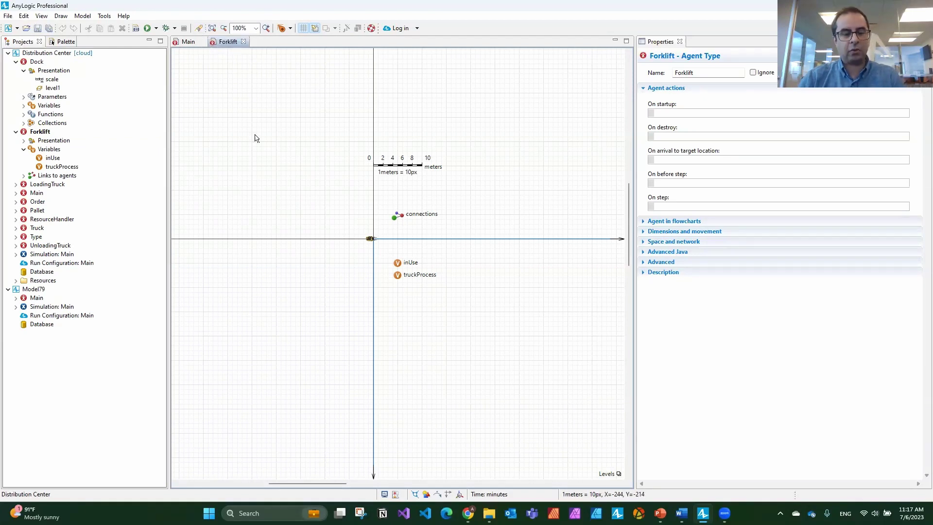
Search the whole workspace for "inuse", enlarge the results view and expand the references found in Main
key(ctrl+f)
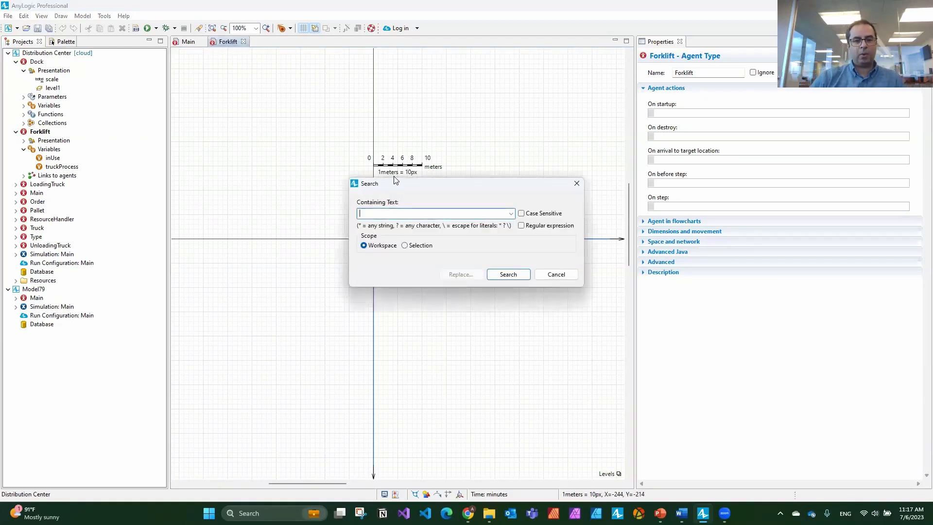
drag(396, 184, 384, 163)
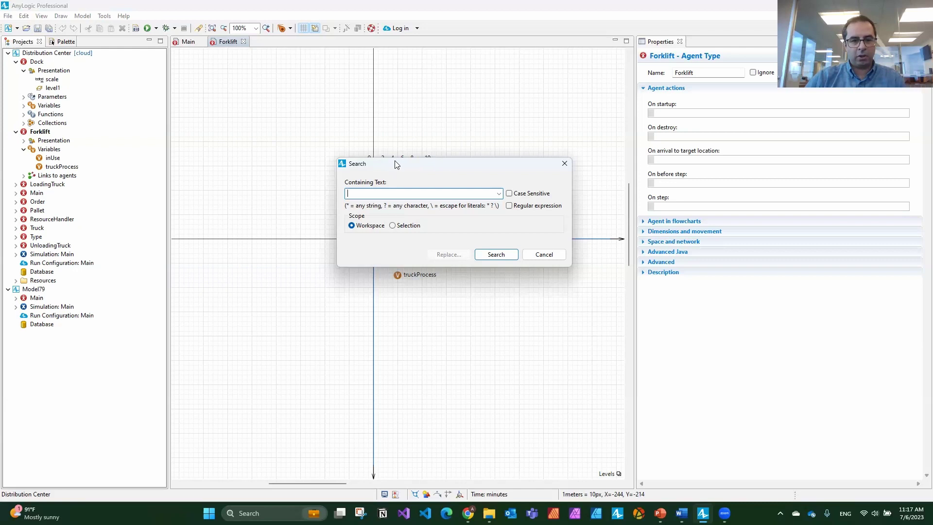
drag(398, 164, 499, 307)
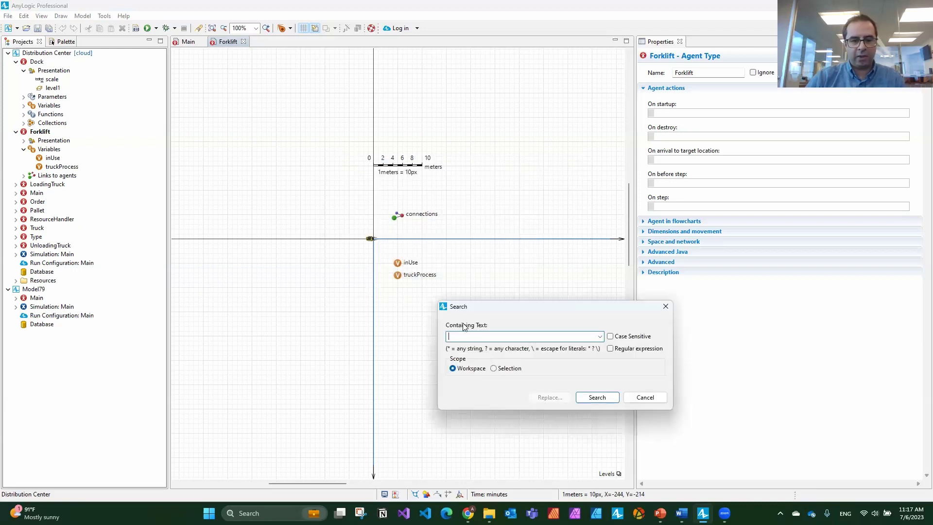
text(in)
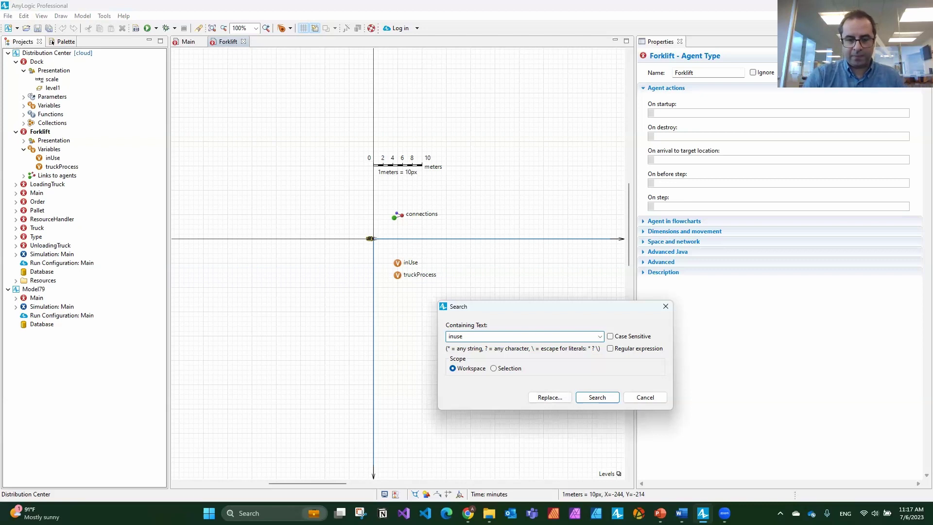
text(use)
key(Return)
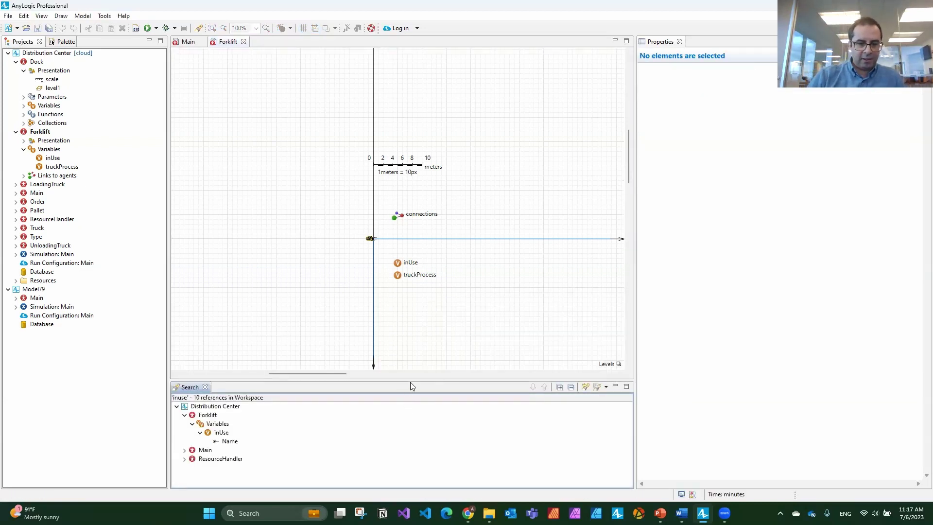
drag(413, 379, 202, 243)
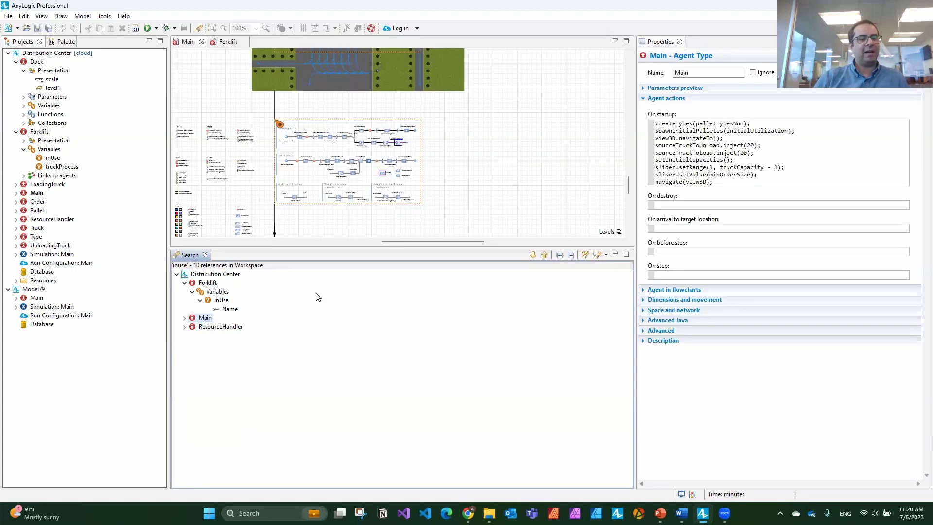
click(185, 318)
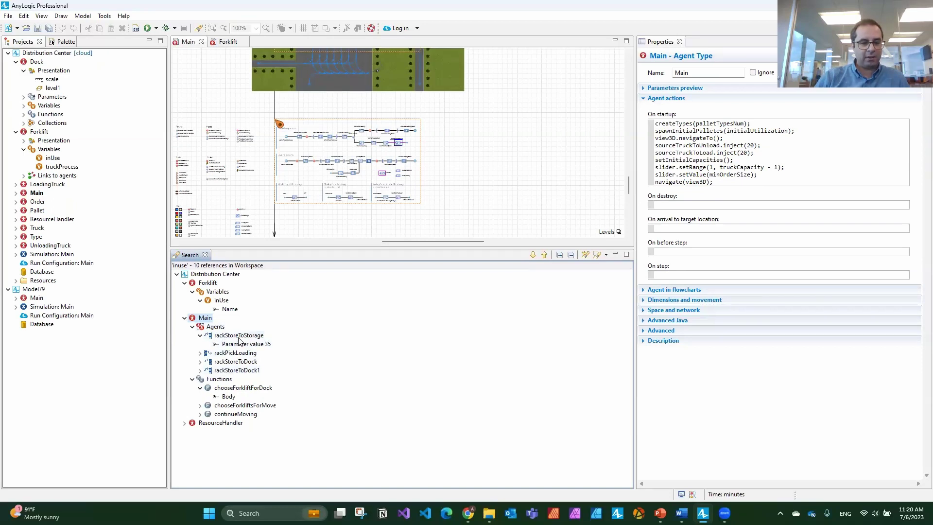
Open the inUse references in the rackStoreToStorage block's parameter value and in the body of the chooseForkliftForDock function
click(238, 335)
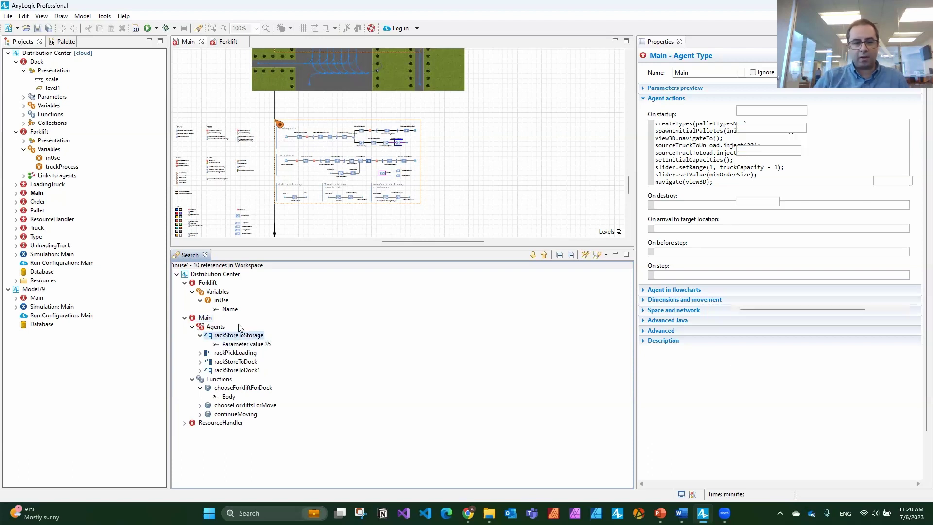
double_click(239, 335)
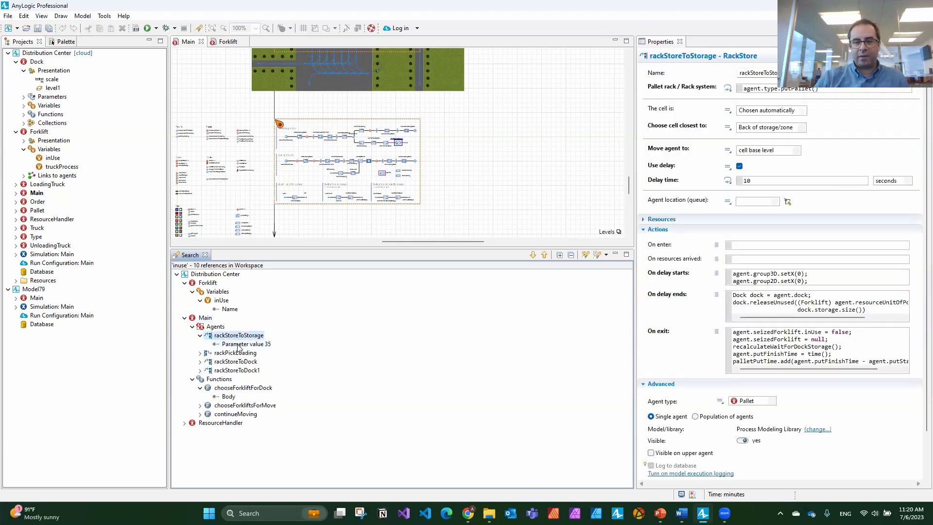
click(247, 347)
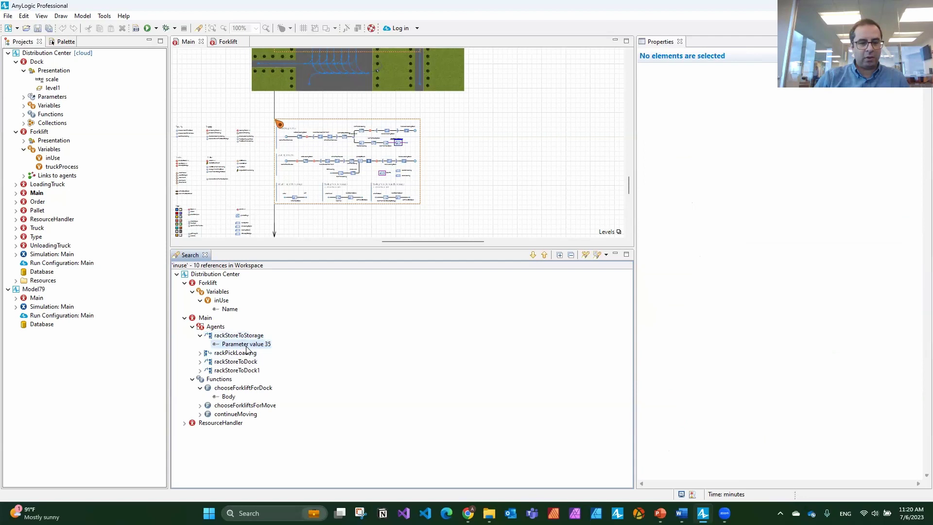
double_click(247, 347)
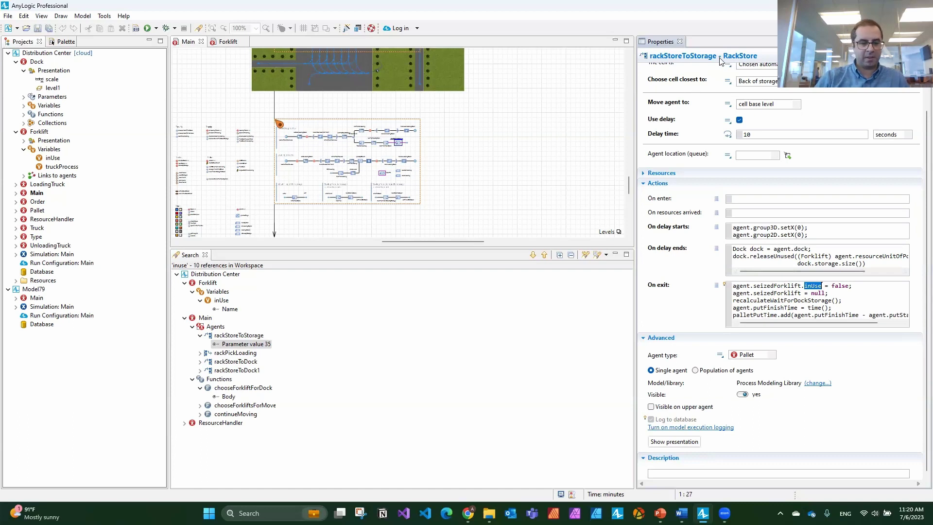
double_click(227, 397)
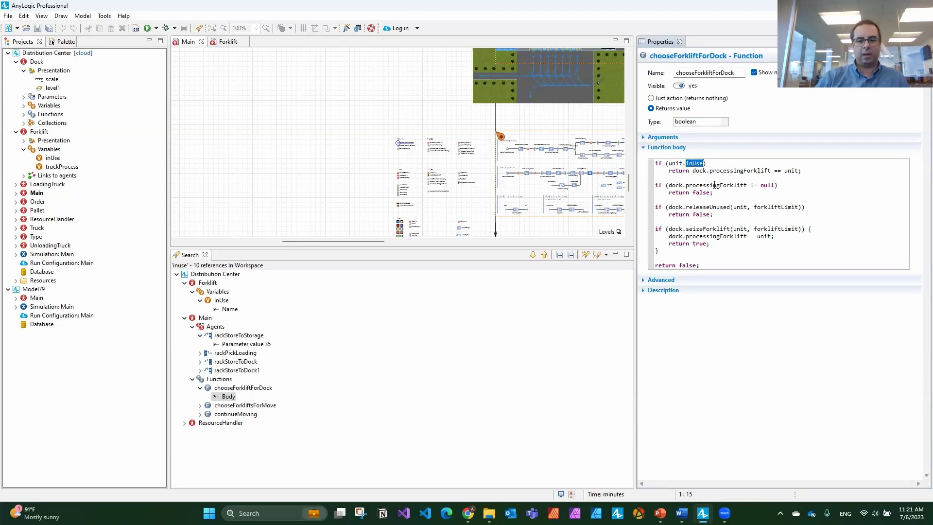
key(ctrl+h)
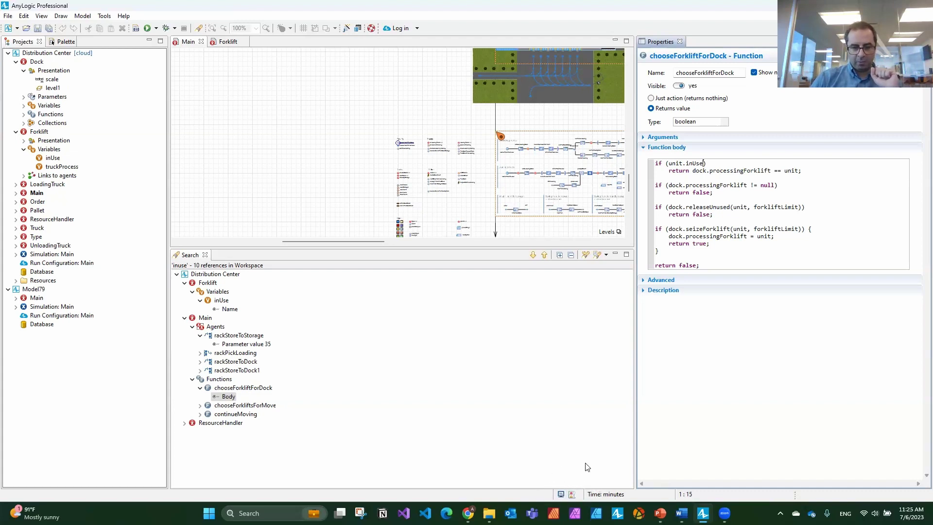
Show the Problems and Console views alongside the search results and look through the available views and tools
click(574, 495)
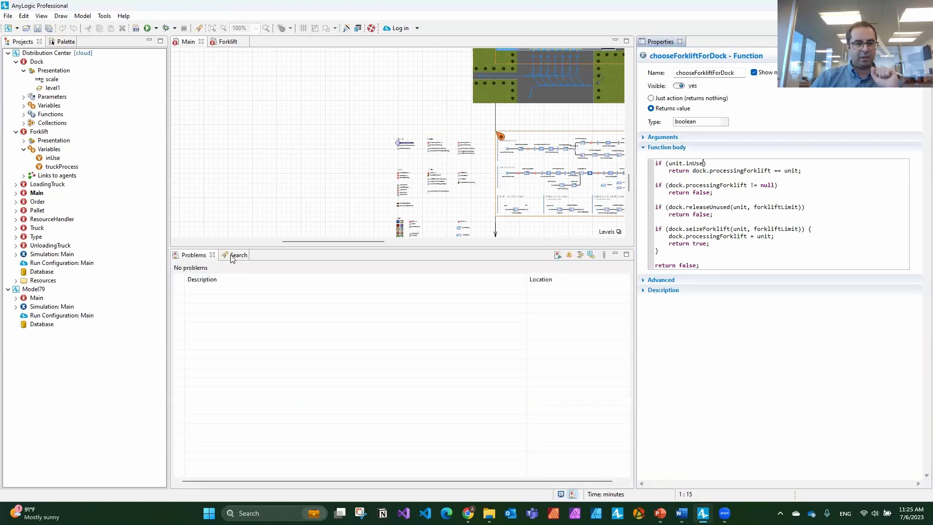
click(561, 495)
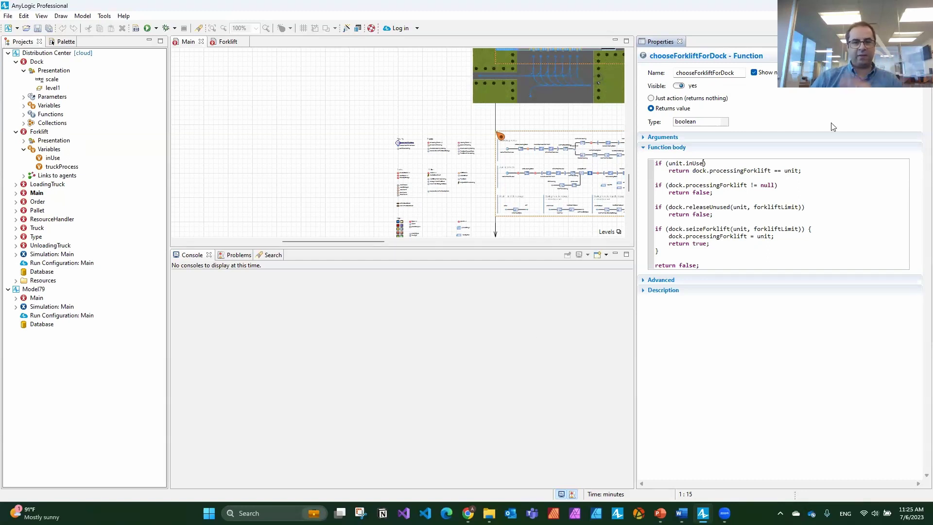
click(47, 17)
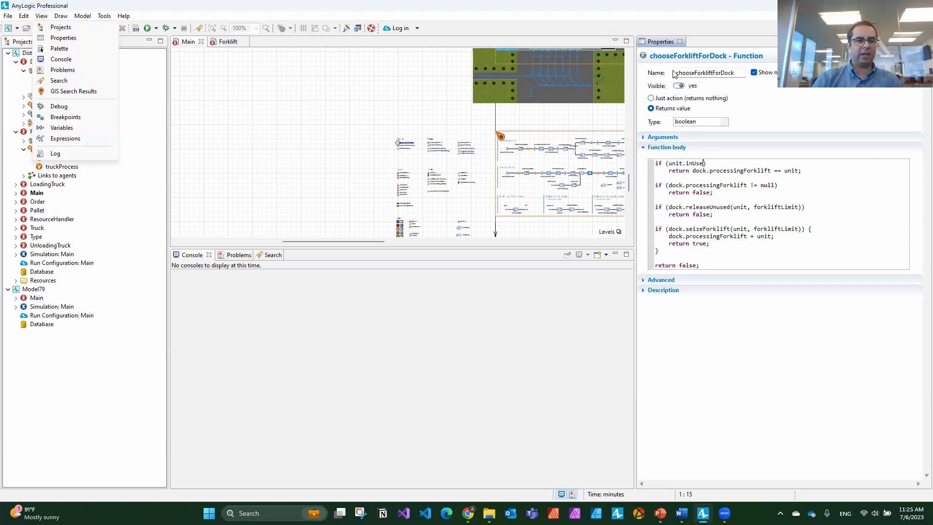
click(101, 17)
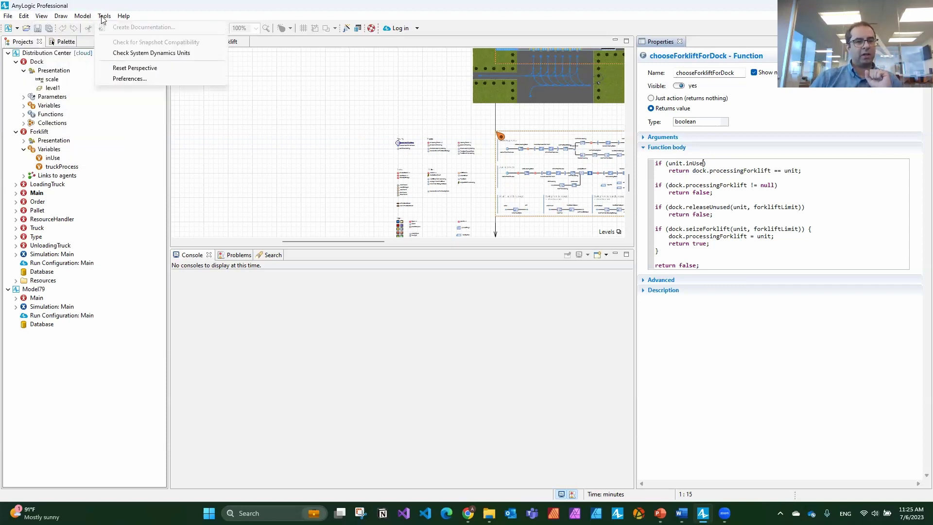
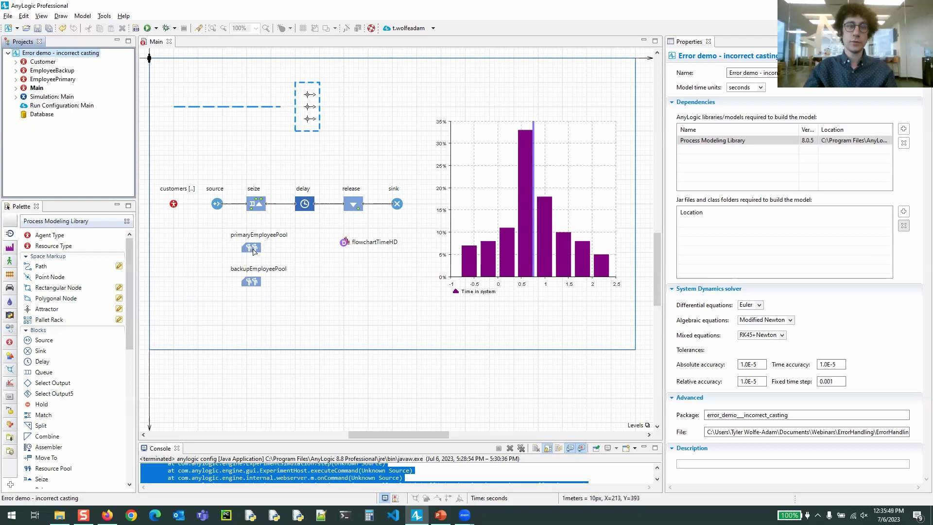
Open the EmployeePrimary and EmployeeBackup agent types to compare their contents, and return to Main
click(57, 81)
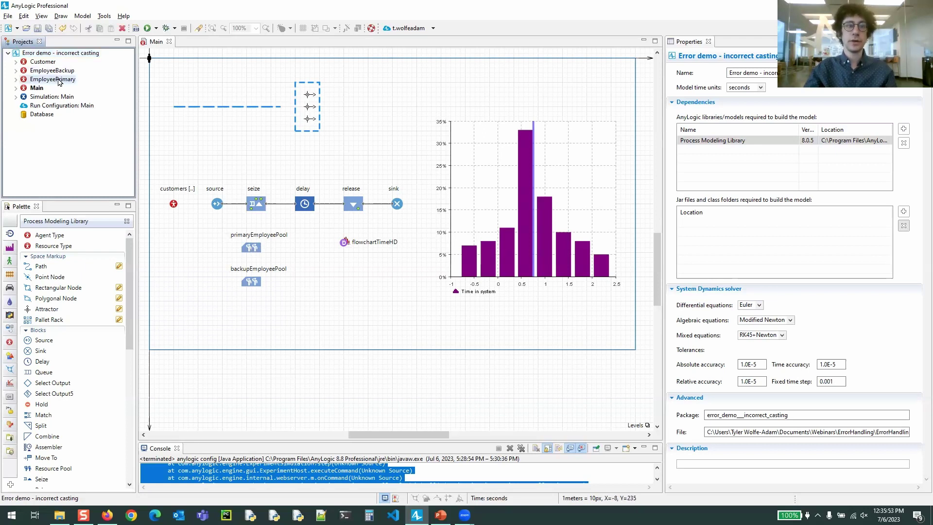
double_click(51, 81)
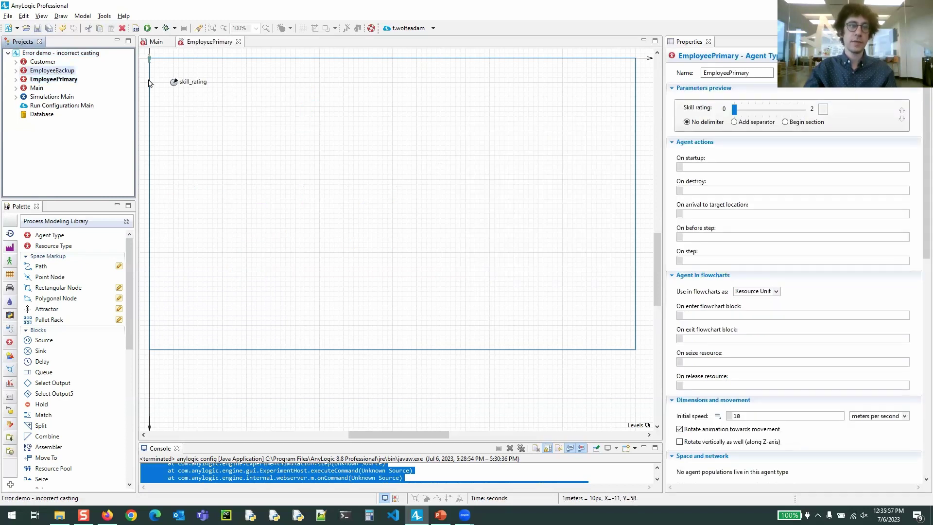
double_click(41, 72)
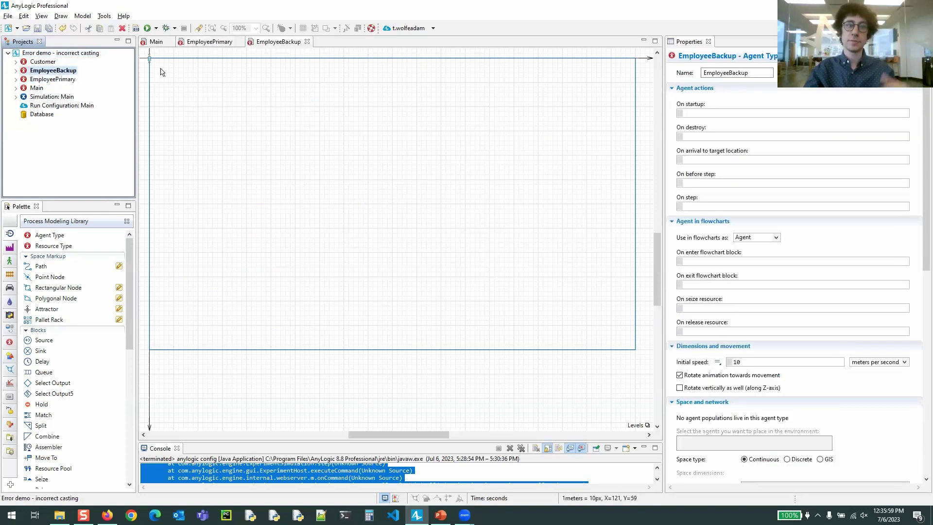
click(155, 43)
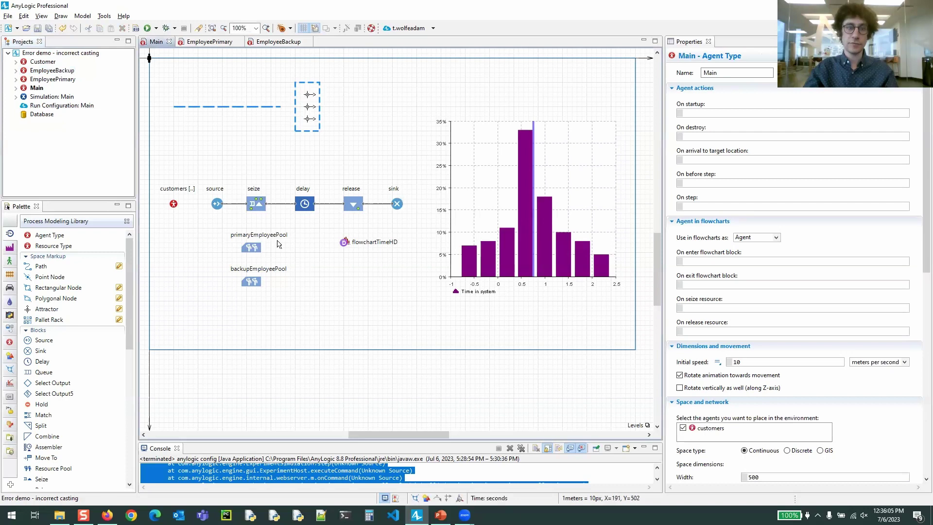
Inspect the seize block's resource sets and the skill_rating cast in its Unit rating expression
click(257, 203)
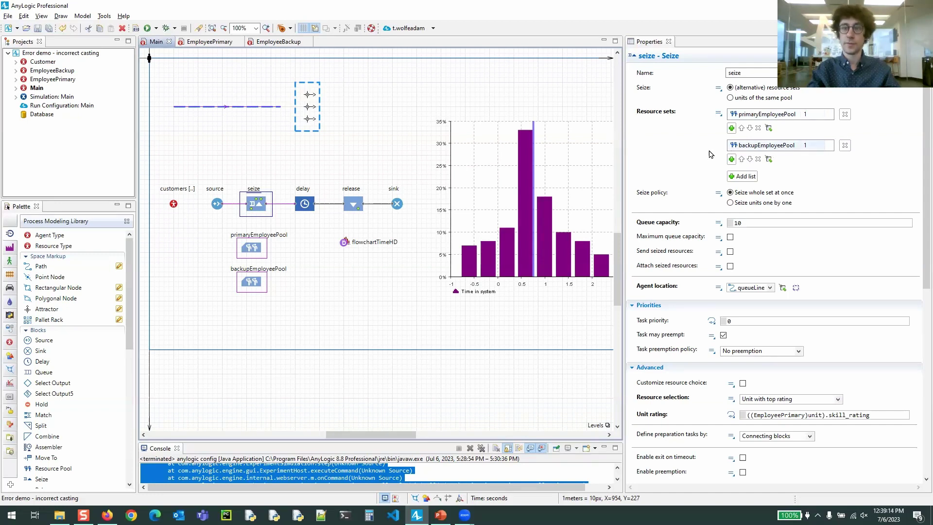
scroll(675, 151, down, 5)
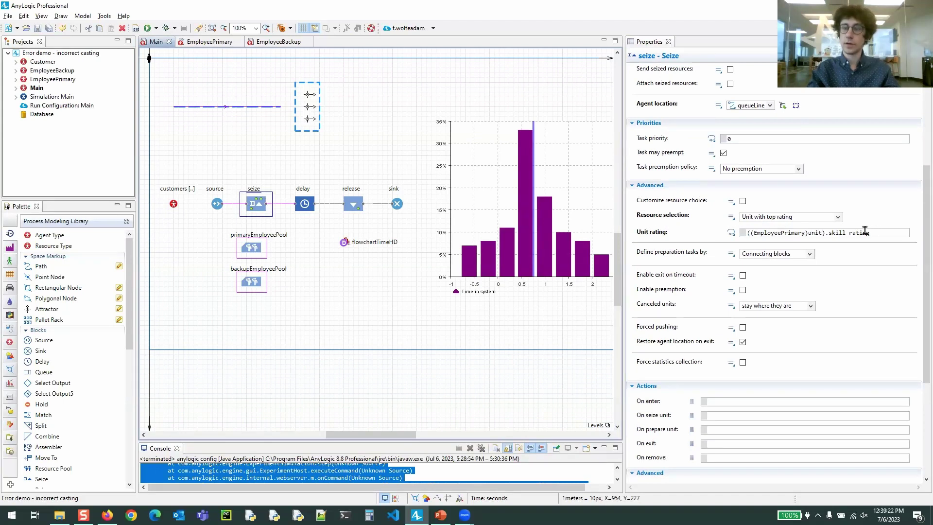
drag(873, 232, 826, 233)
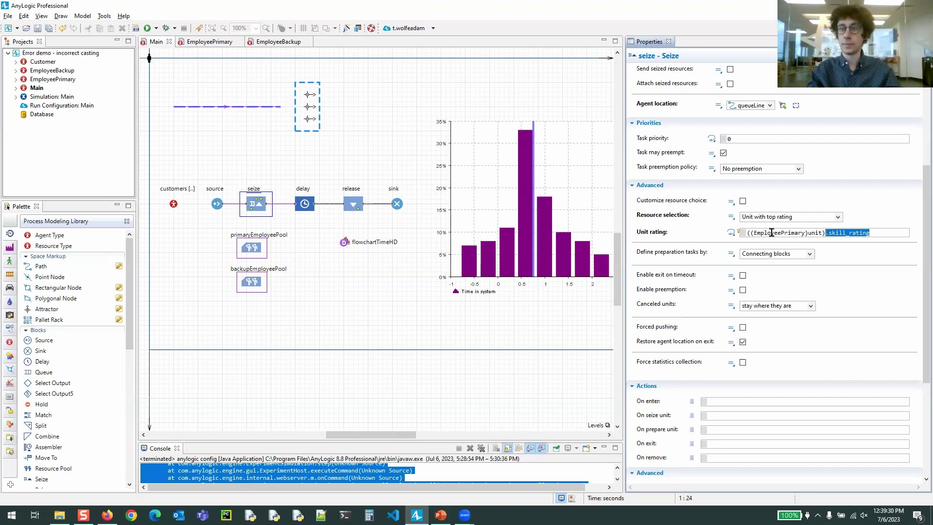
click(873, 233)
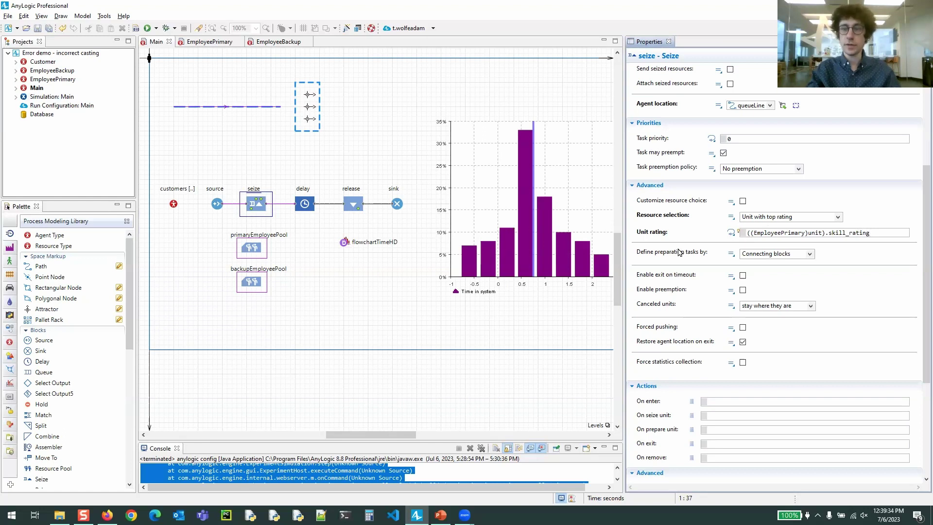
drag(891, 237, 743, 233)
click(874, 234)
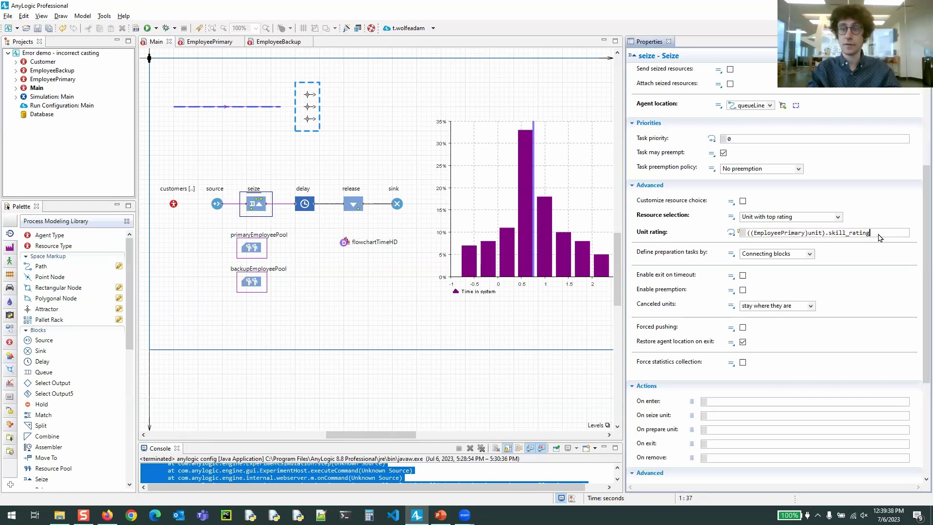
Run the Simulation experiment to test the model's resource selection, and close the simulation window
right_click(43, 97)
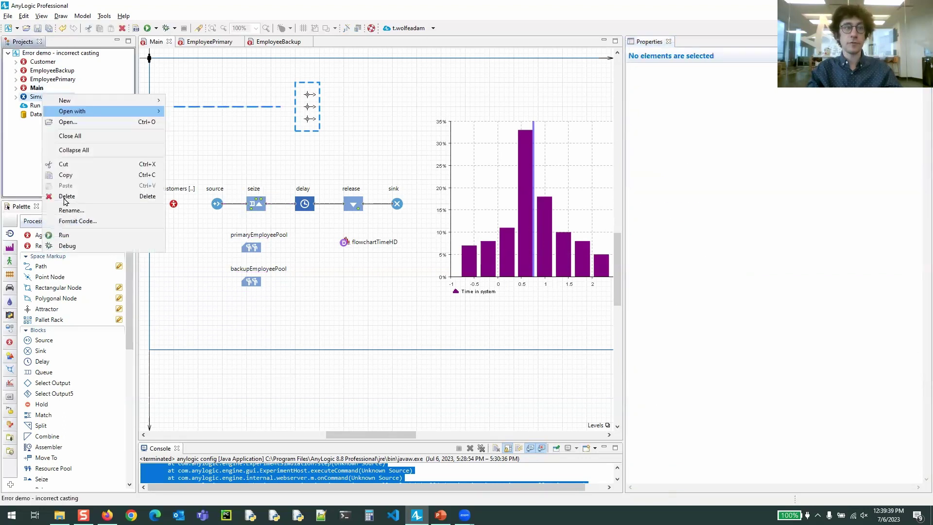
click(58, 235)
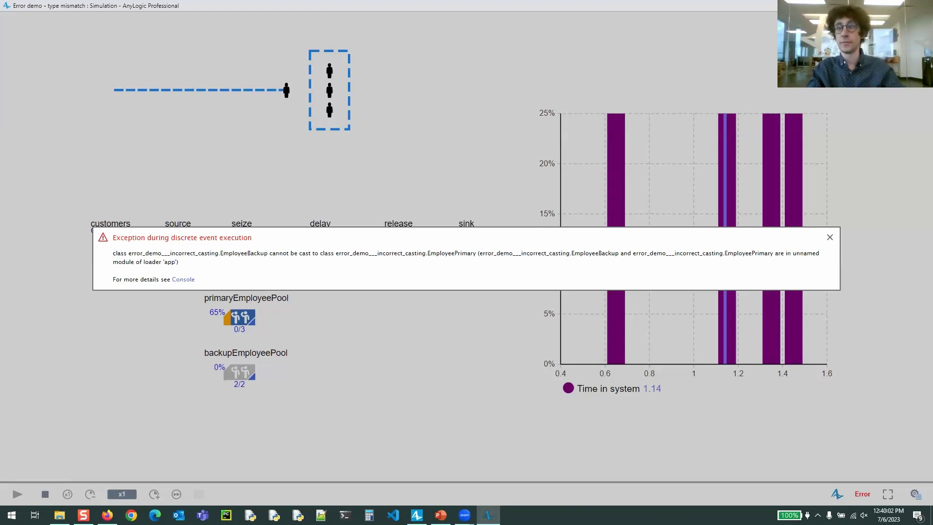
click(922, 5)
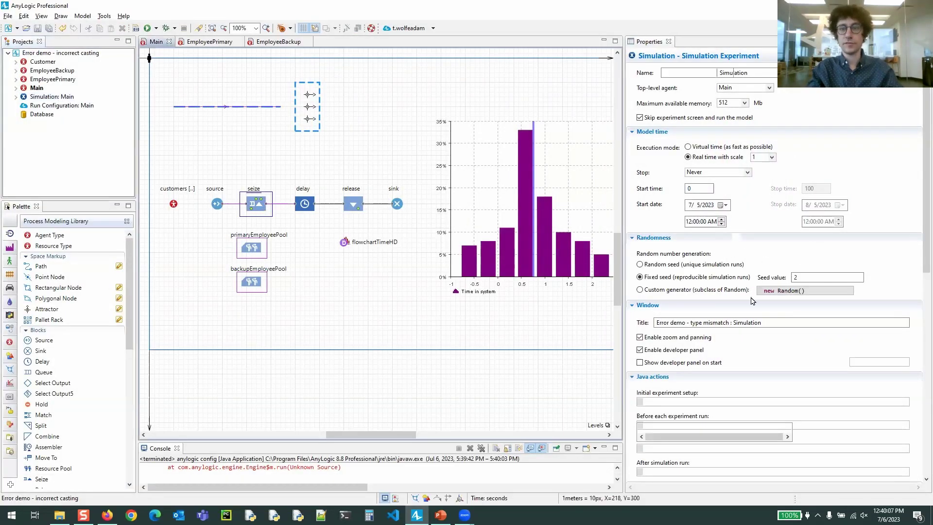
Check the code completion suggestions for the seize block's Unit rating to see the type of unit, leaving the expression as it was
scroll(751, 300, down, 3)
click(748, 231)
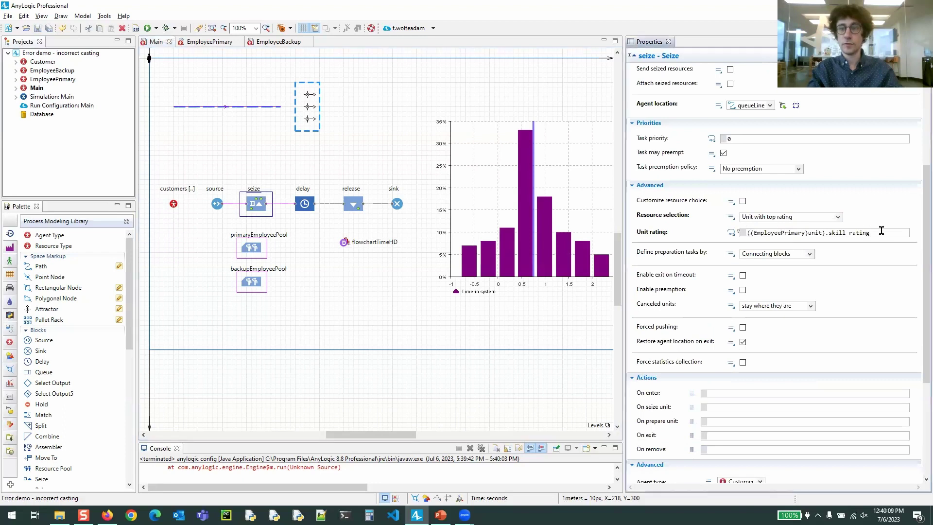
key(Return)
click(756, 233)
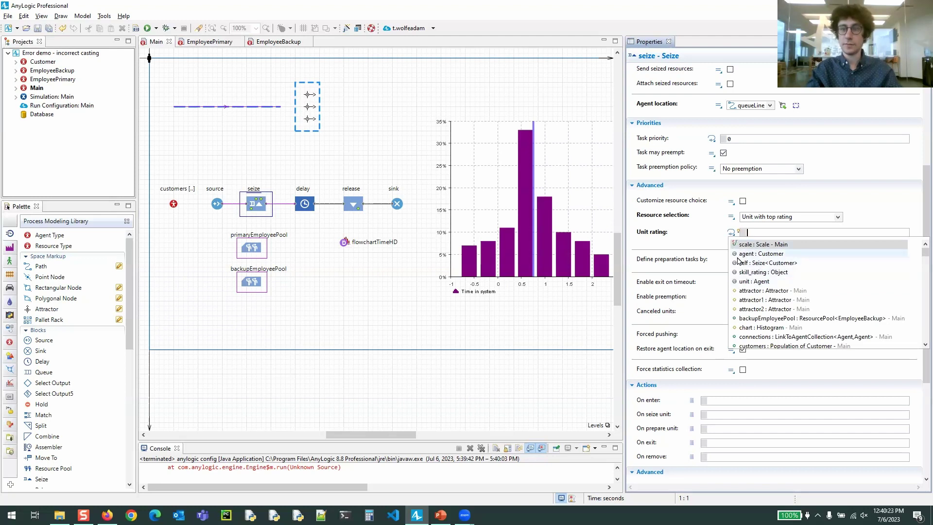
click(739, 286)
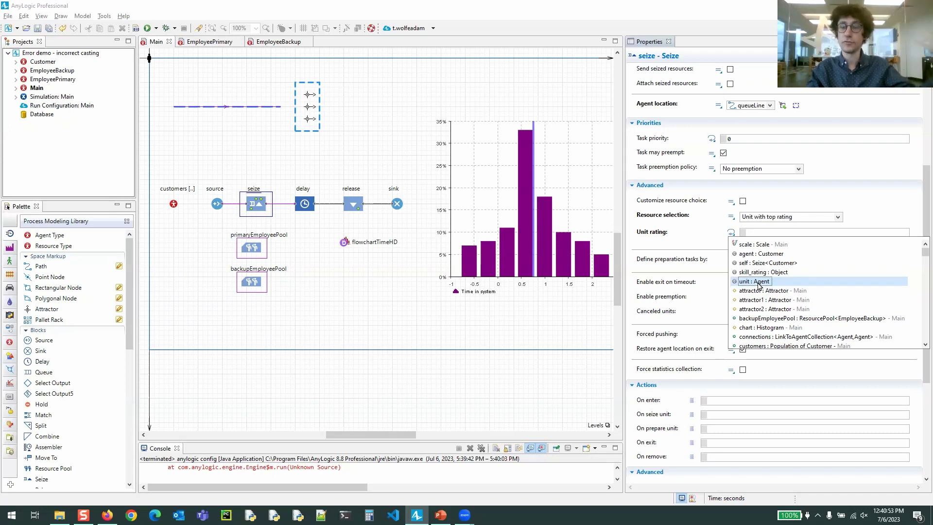
click(757, 233)
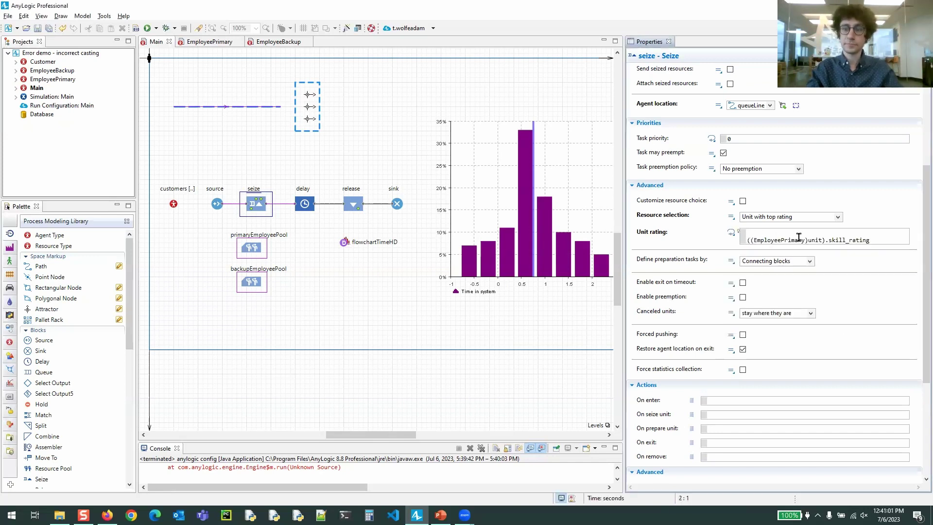
key(BackSpace)
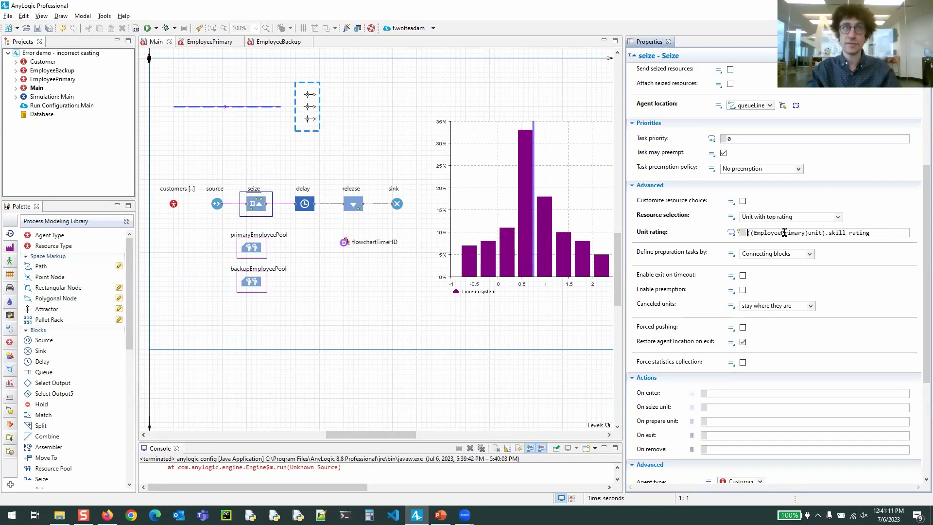
Set the seize block's Unit rating to "unit instanceof EmployeePrimary ? ((EmployeePrimary)unit).skill_rating : 0", split over three lines
key(Return)
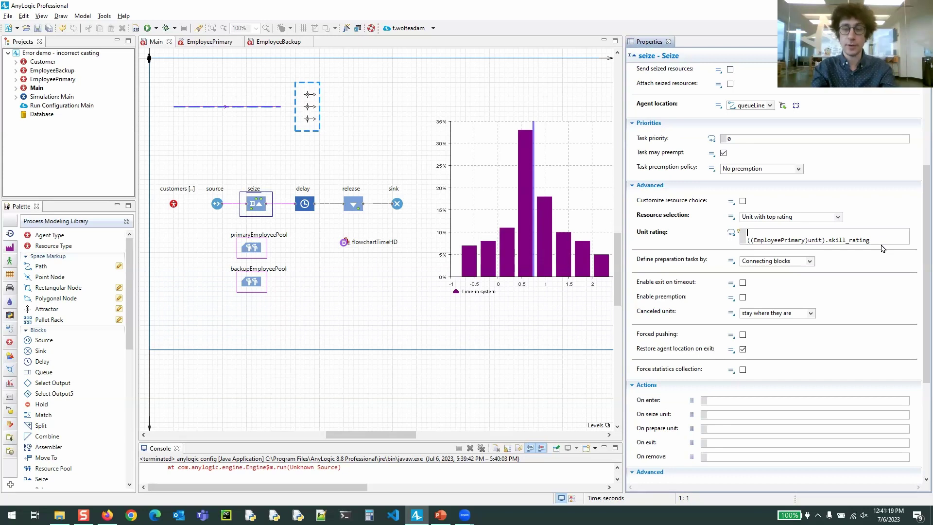
text(nstanceof EmployeePrimary)
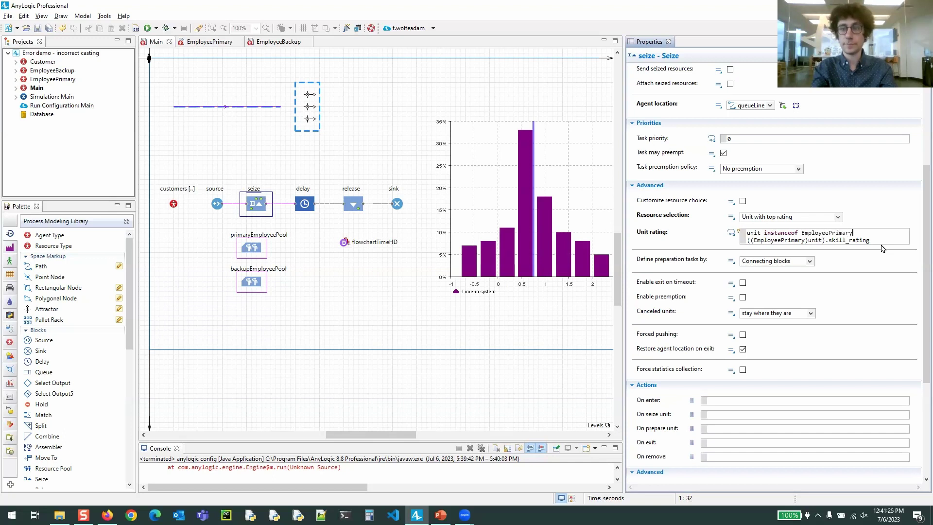
key(Return)
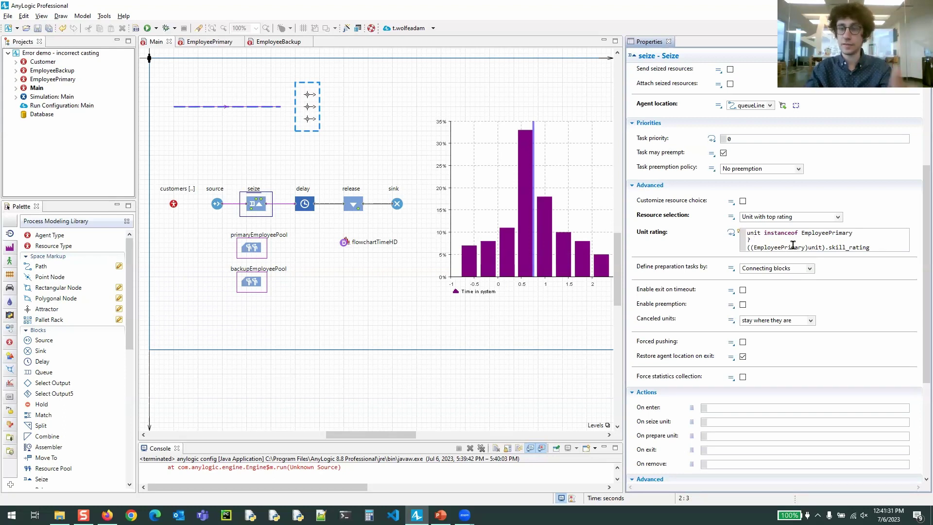
key(Delete)
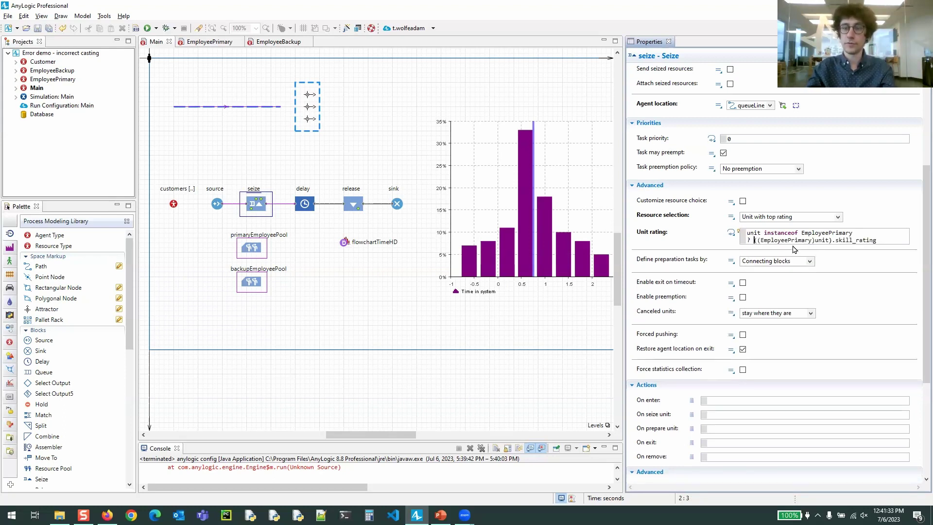
click(895, 241)
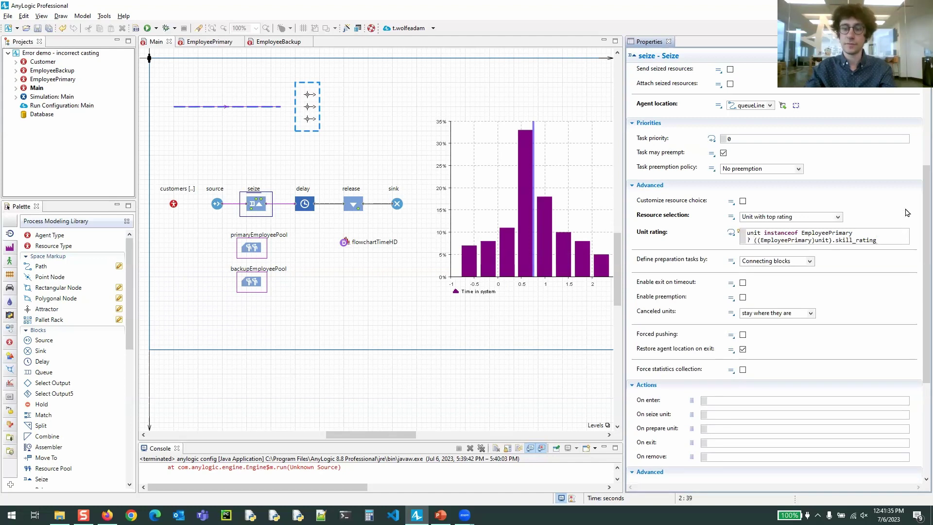
key(Return)
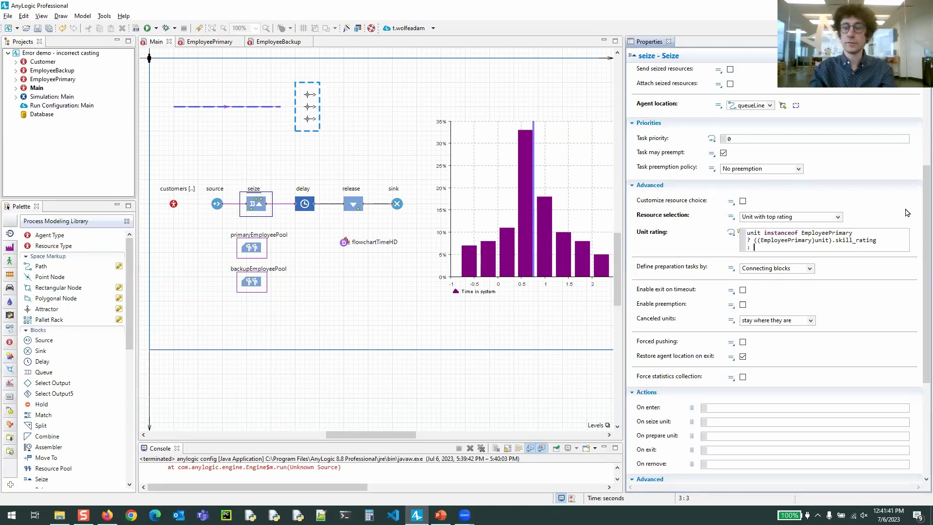
text(: .0)
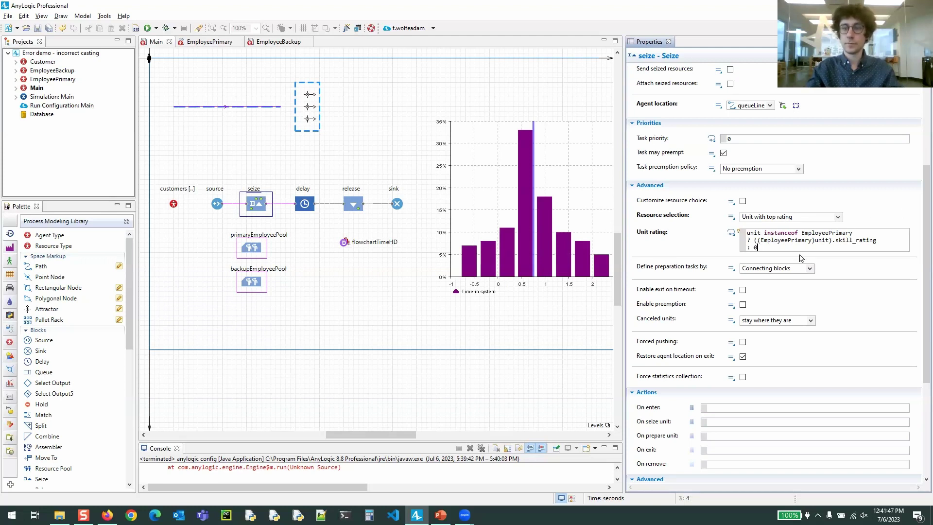
Run the Simulation experiment to test the new unit rating expression, and close the simulation window
click(306, 155)
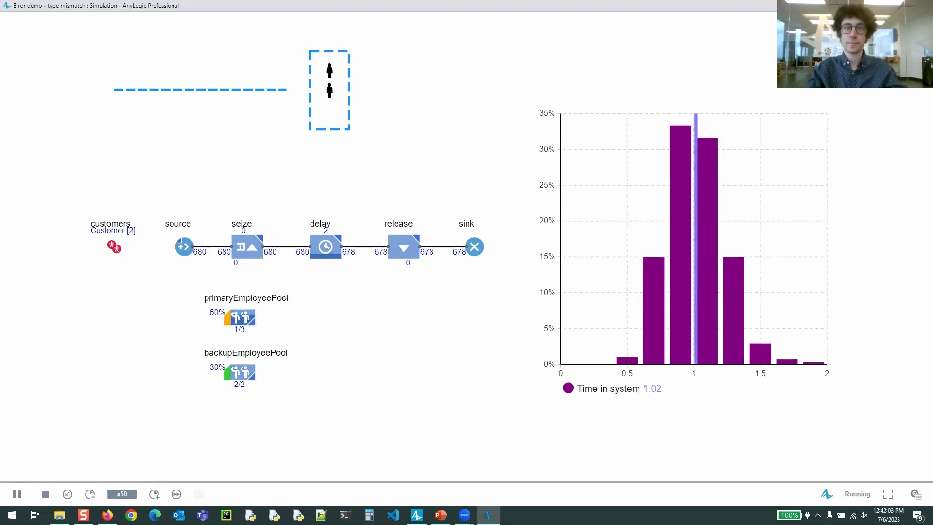
click(922, 6)
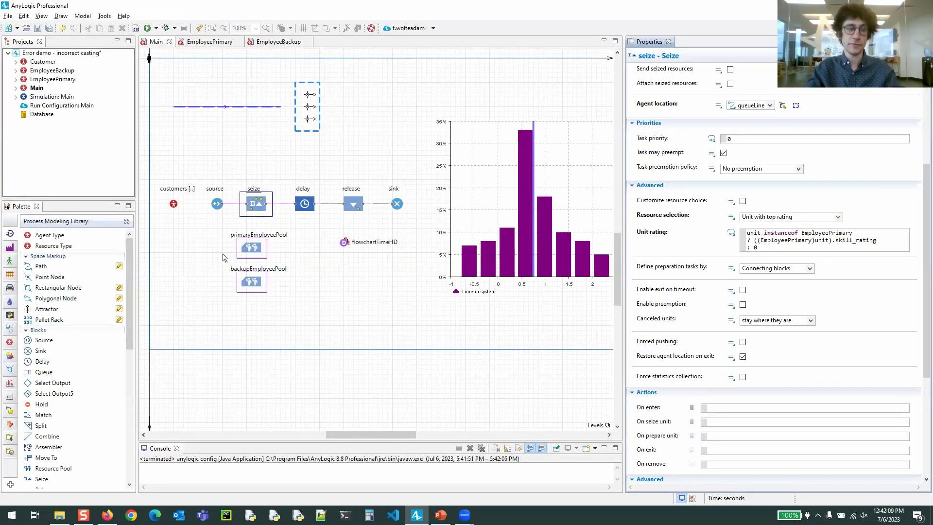
Add a function named getUnitRating to Main, just above the seize block
click(10, 342)
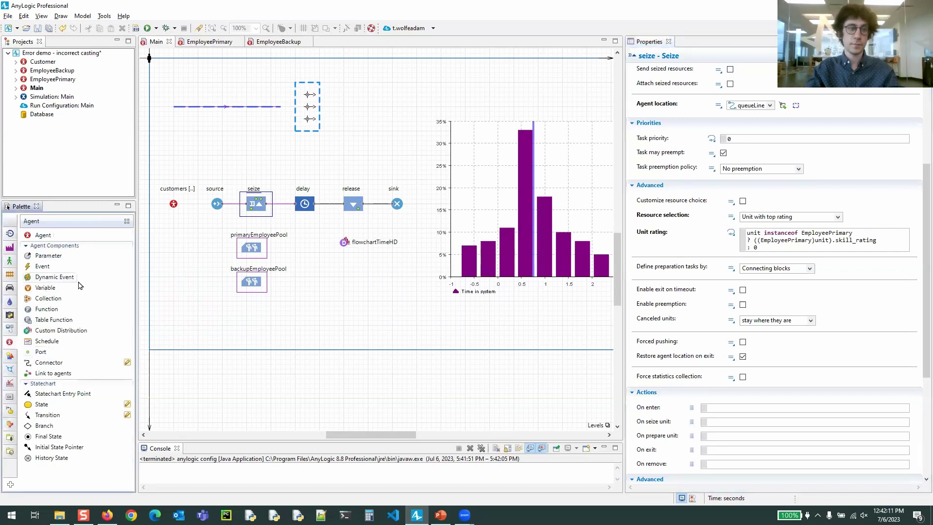
drag(44, 309, 247, 166)
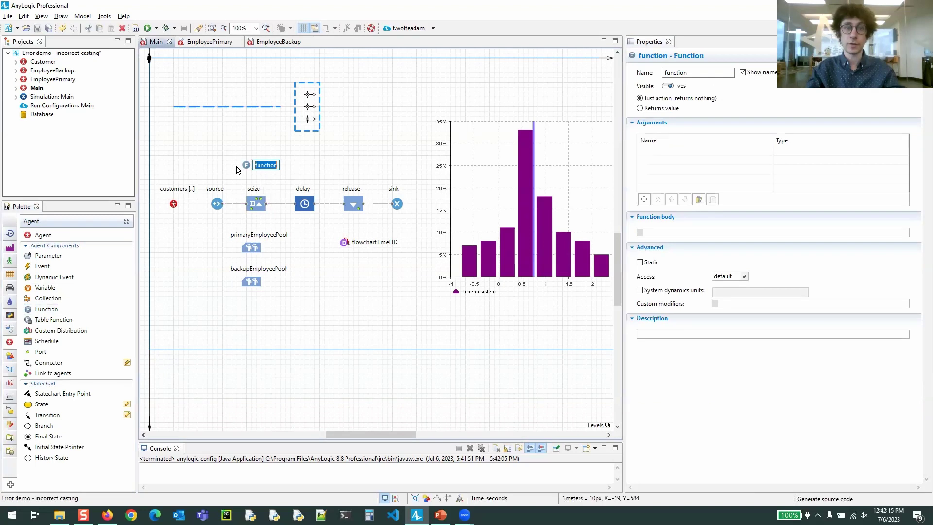
text(getU)
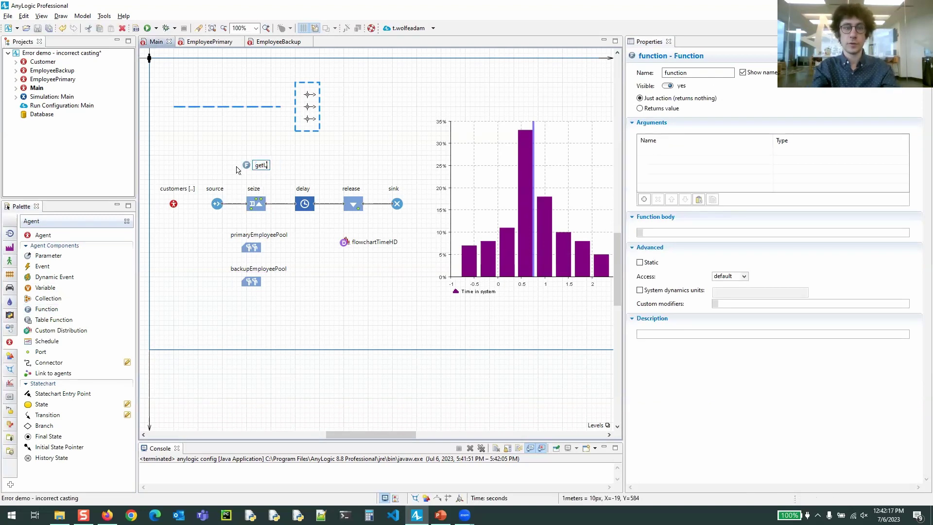
text(nitRating)
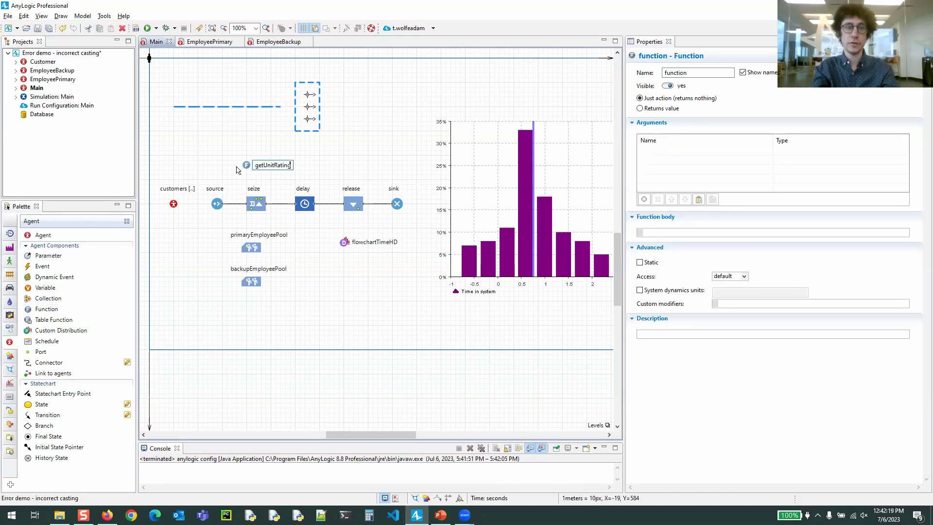
key(Return)
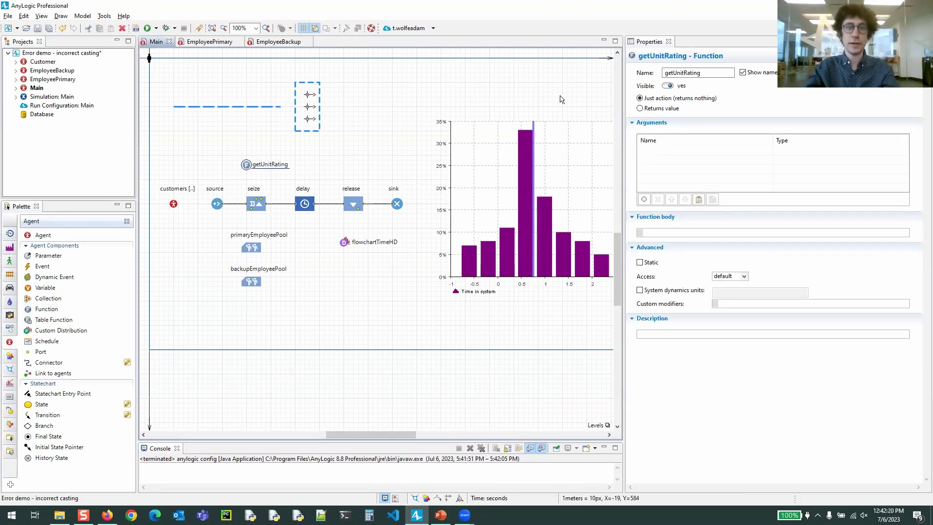
Make getUnitRating return a double value and give it an argument named unit of type Agent
click(667, 109)
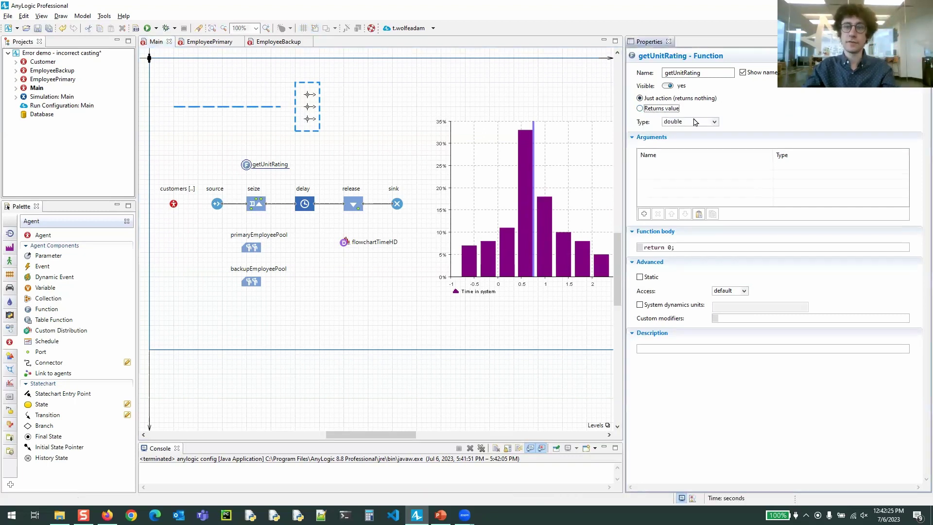
click(664, 165)
text(unit)
click(803, 168)
click(904, 165)
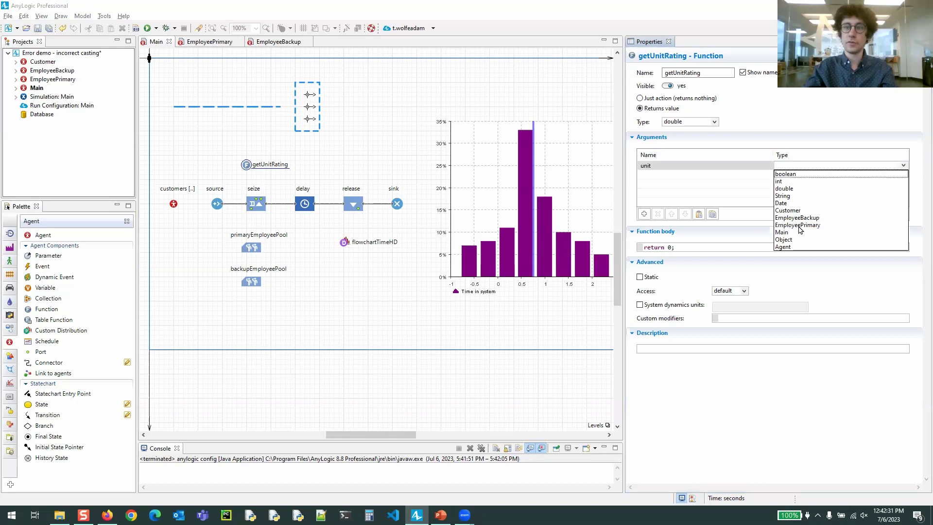
click(784, 247)
Add "if (unit instanceof EmployeePrimary) return ((EmployeePrimary)unit).skill_rating;" to the getUnitRating body, over two lines, before "return 0;"
click(703, 247)
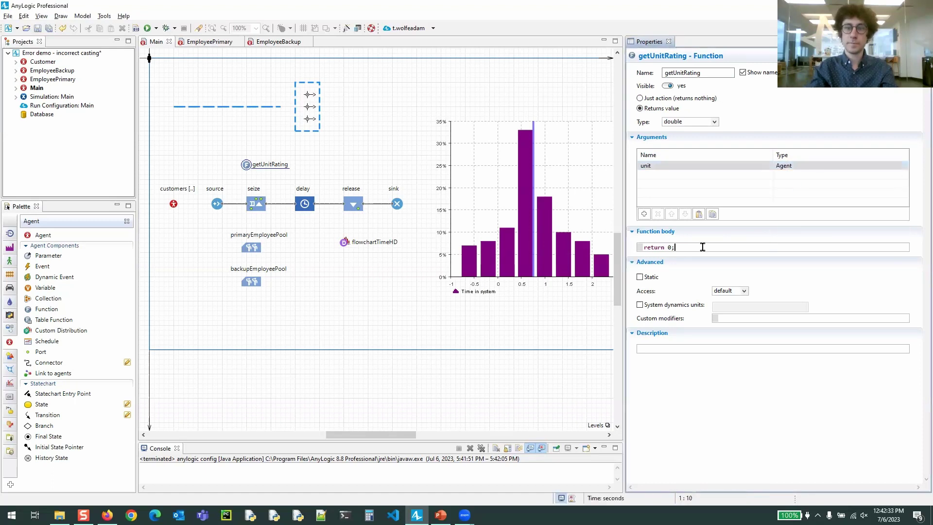
key(Home)
key(Return)
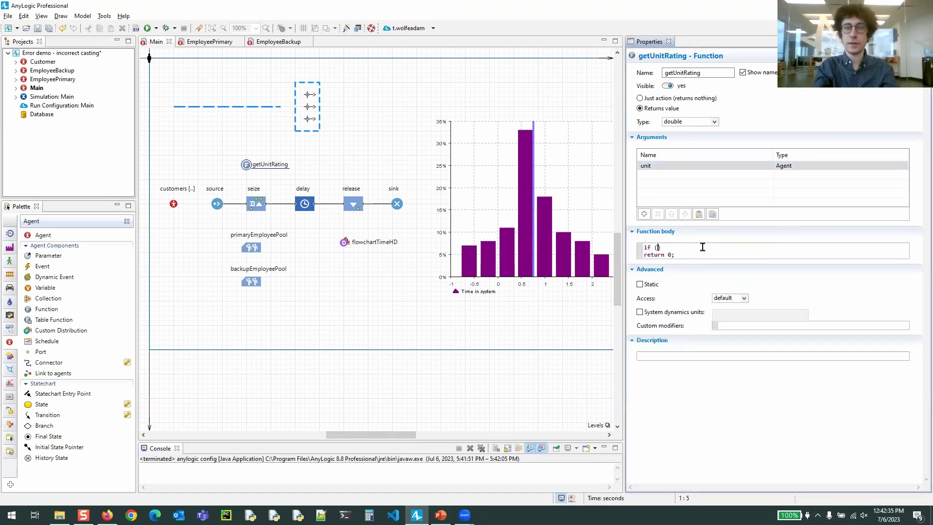
text(if (unit instanceof )
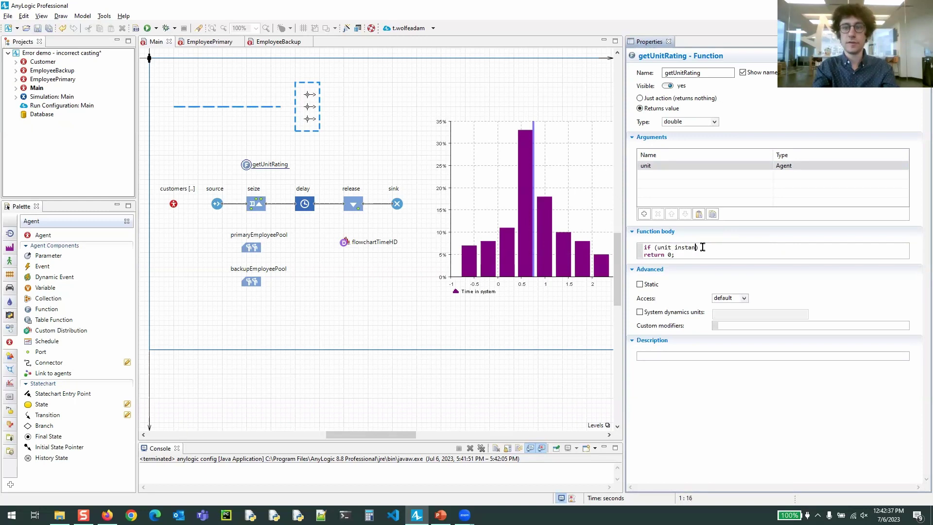
text(EmployeePrimary))
key(Return)
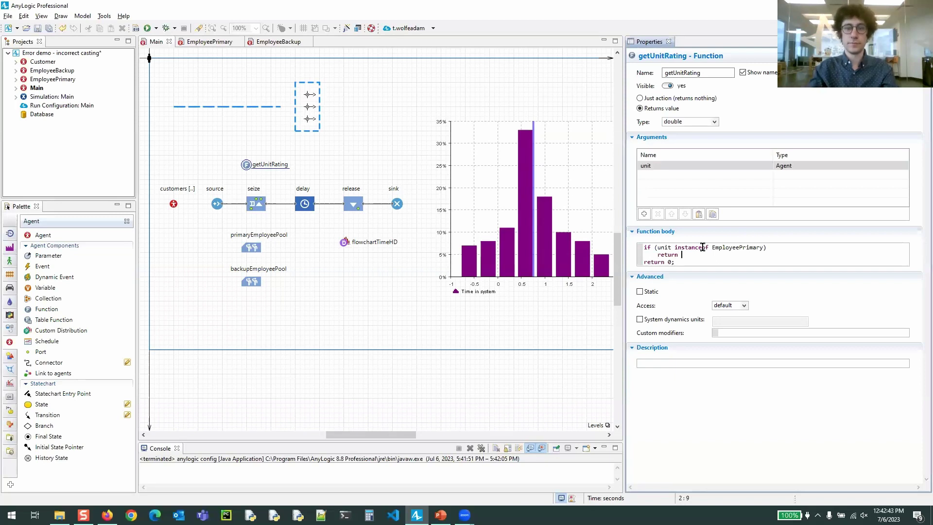
text(return ((Employe)
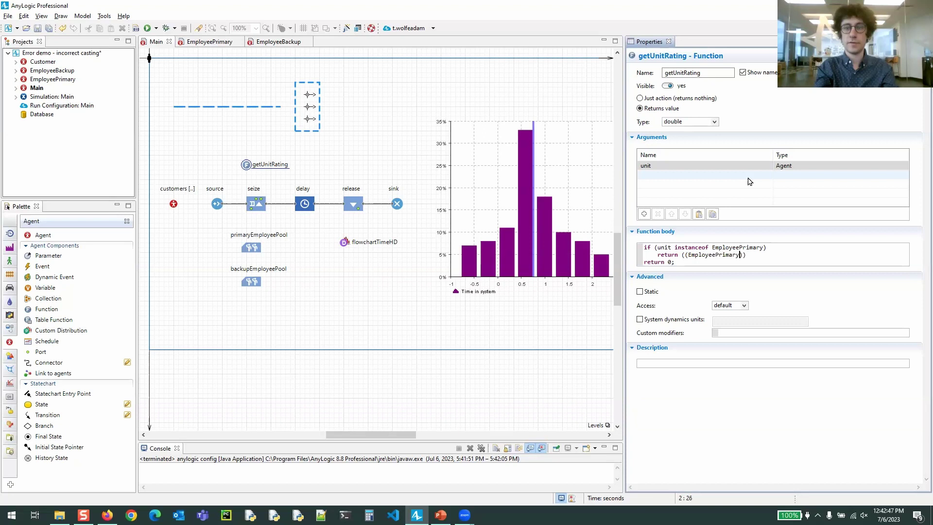
text(ePrimary)unit).skill_rating;)
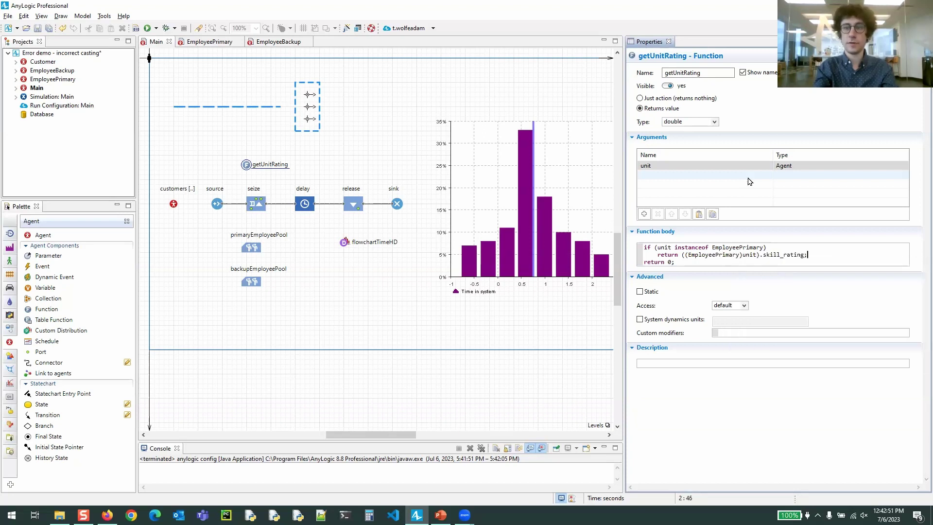
Put the function's "return 0;" under an else line with an indent, and remove the else and indent again
key(Return)
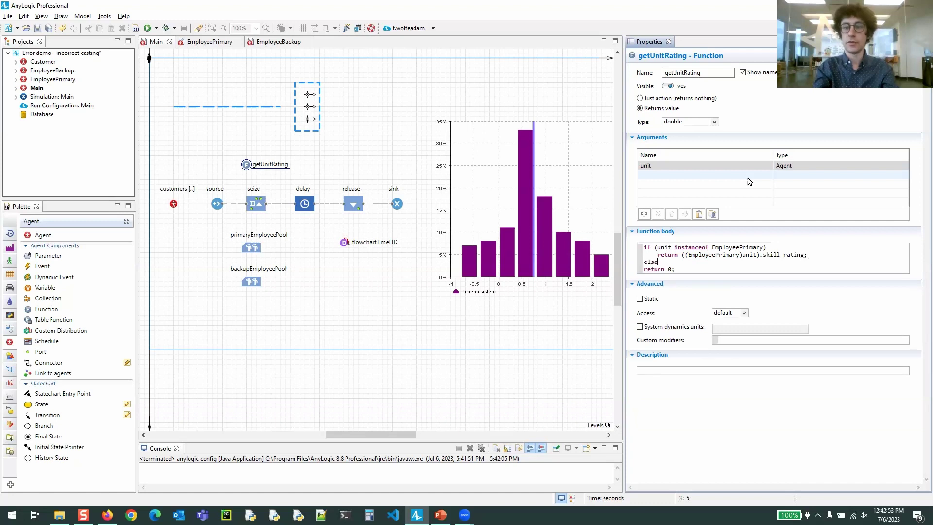
key(Tab)
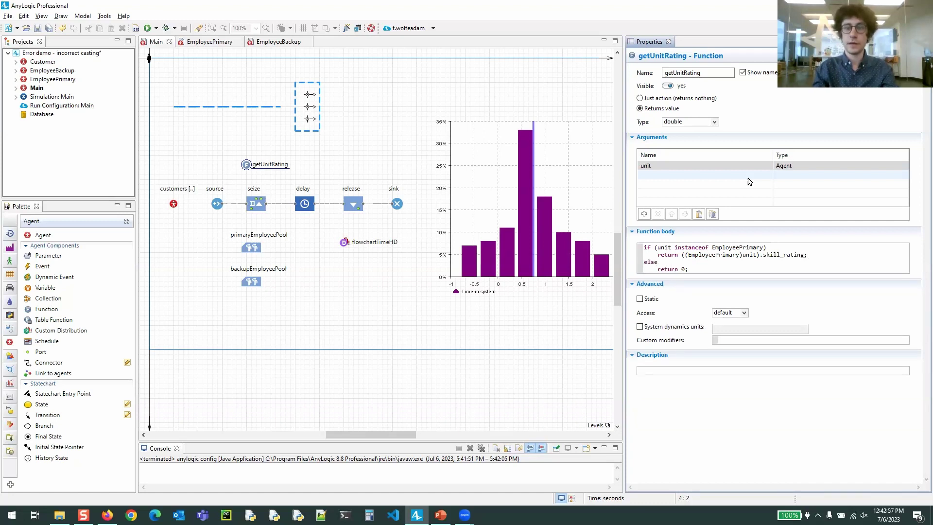
key(shift+Left)
key(shift+Left)
key(BackSpace)
click(718, 262)
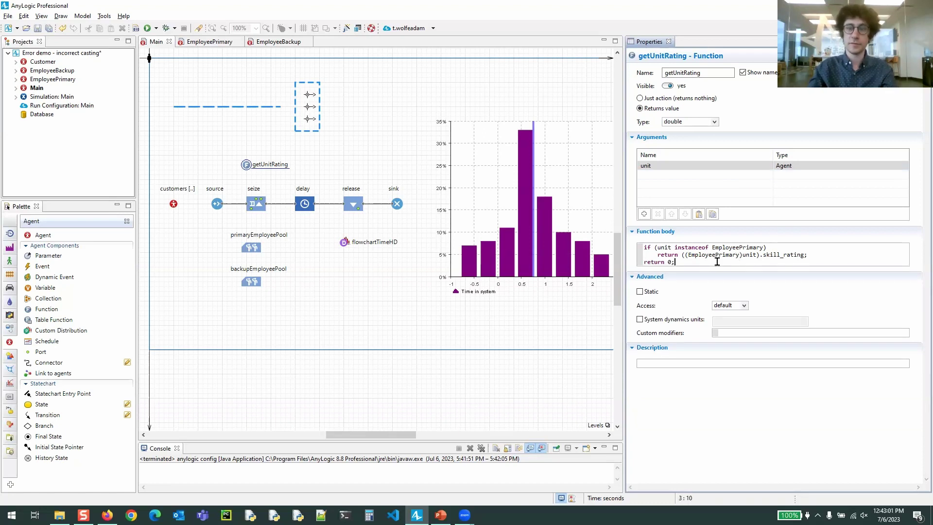
Replace the seize block's Unit rating expression with getUnitRating(unit)
click(260, 203)
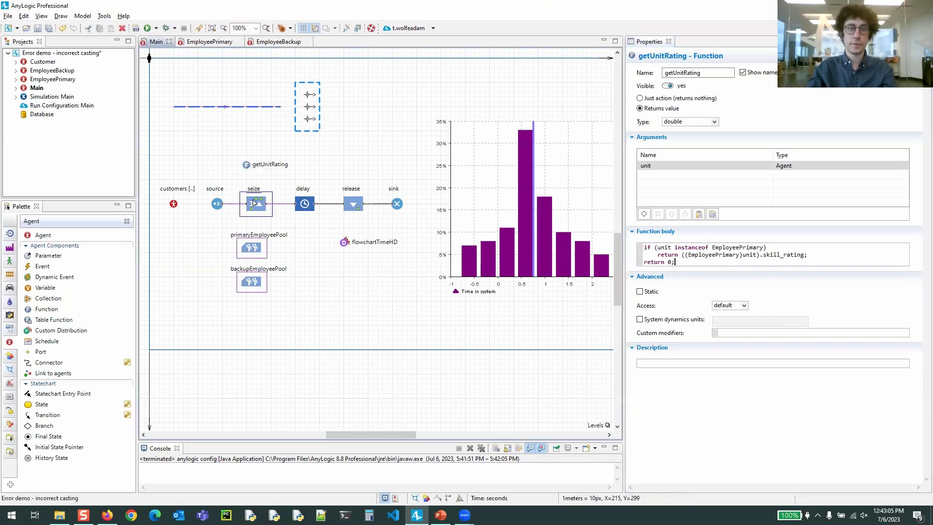
scroll(788, 258, down, 4)
click(744, 266)
key(ctrl+a)
text(getI)
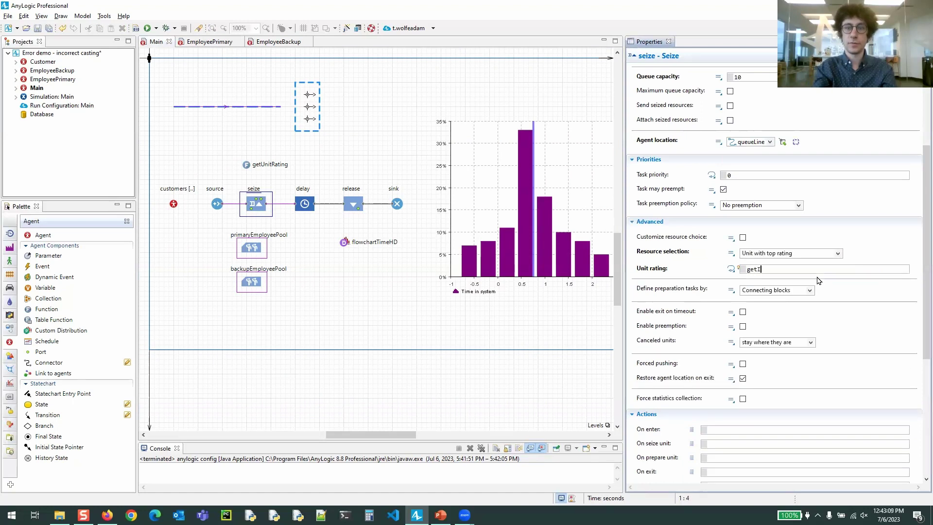
text(nitRating()unit)
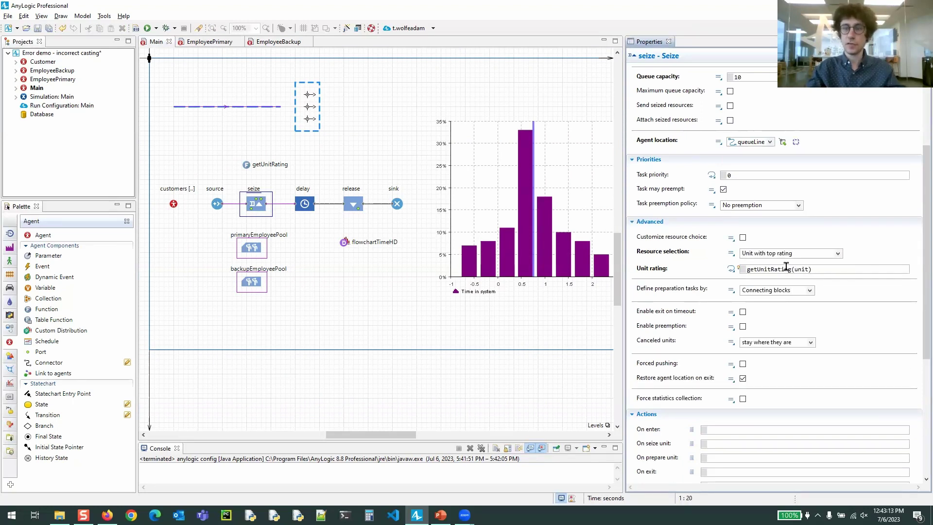
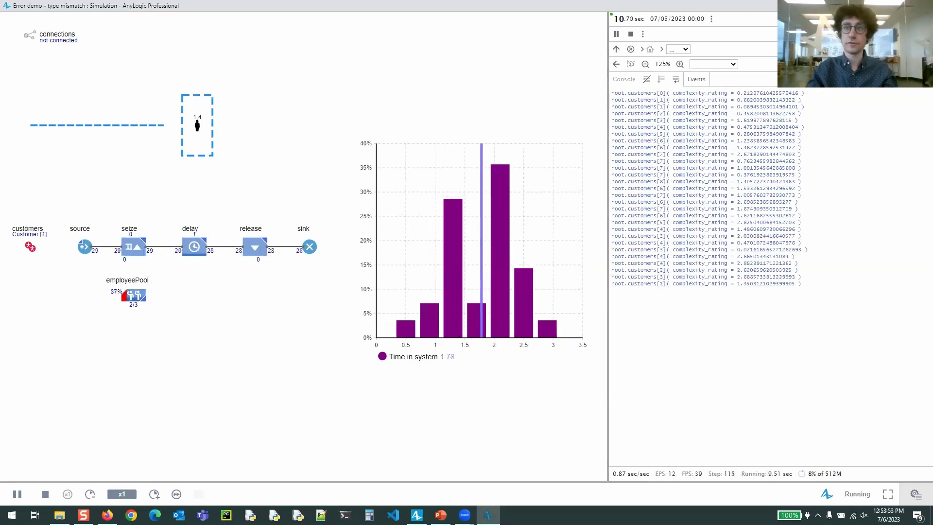
Close the running simulation, and create a toString() function with parameters for the Customer agent type, selecting it to view its body
click(922, 6)
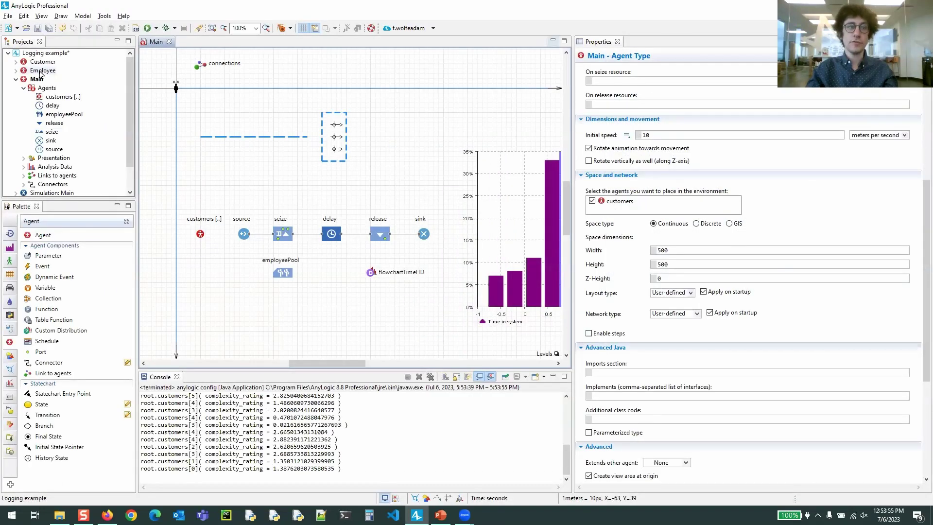
double_click(43, 61)
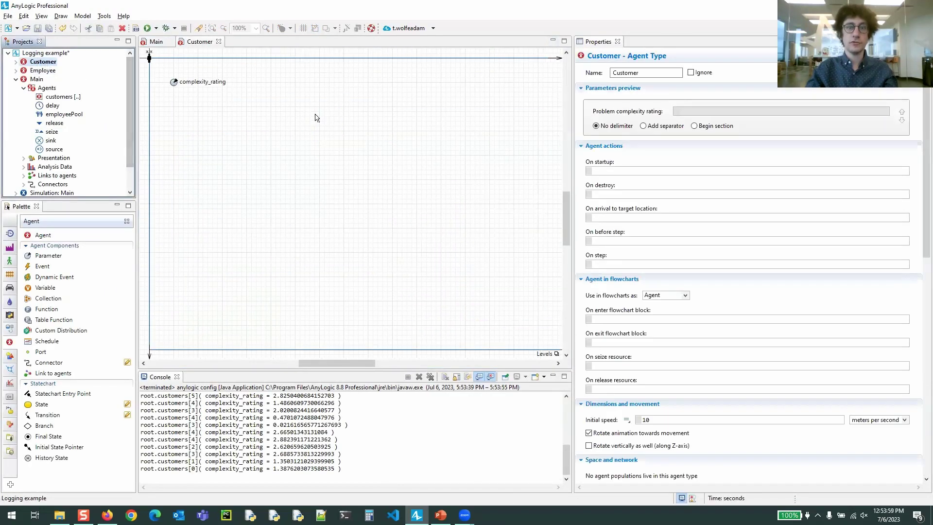
scroll(665, 372, down, 5)
scroll(667, 372, down, 8)
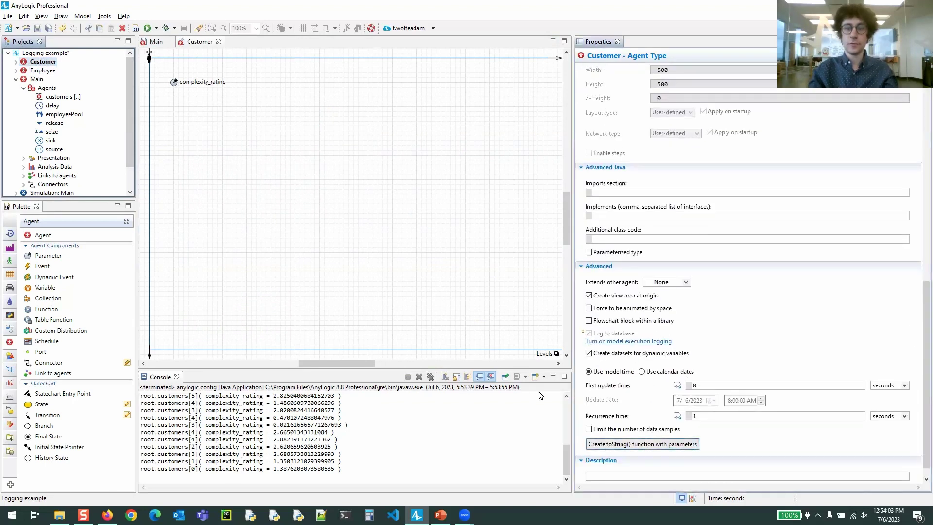
click(616, 445)
drag(243, 148, 398, 211)
drag(493, 230, 243, 166)
click(289, 165)
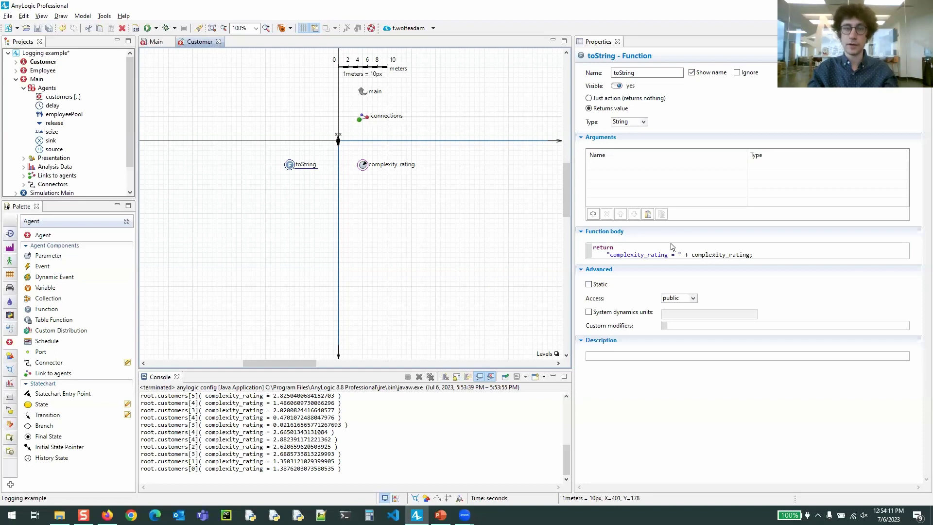
Run the logging example's simulation and show the developer panel to check how customers are printed in the console
click(146, 28)
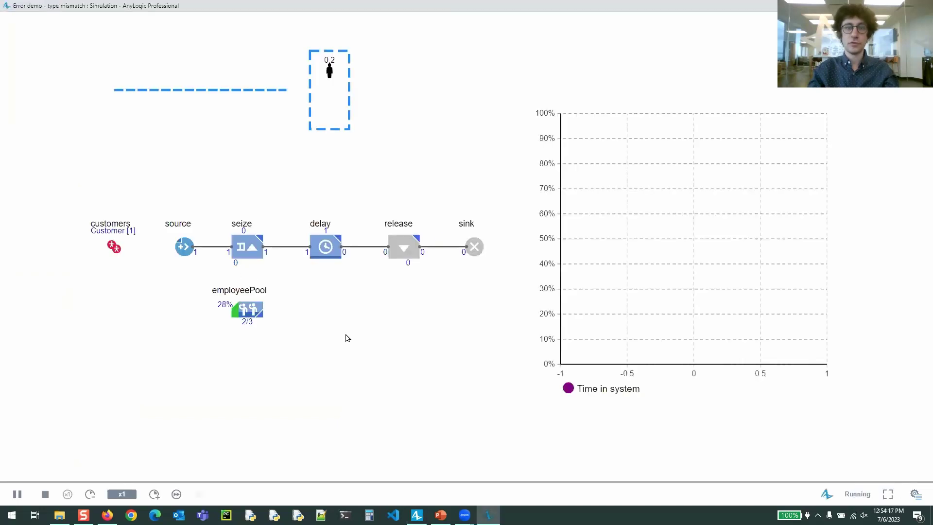
click(916, 493)
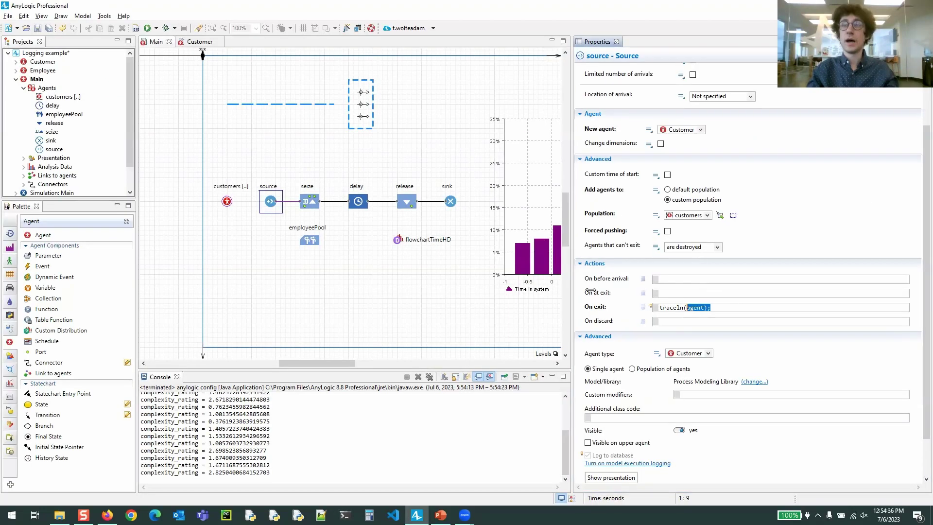
Rewrite the source block's On exit action as traceln(blue, "[" + time() + "] " + agent.complexity_rating);
key(ctrl+z)
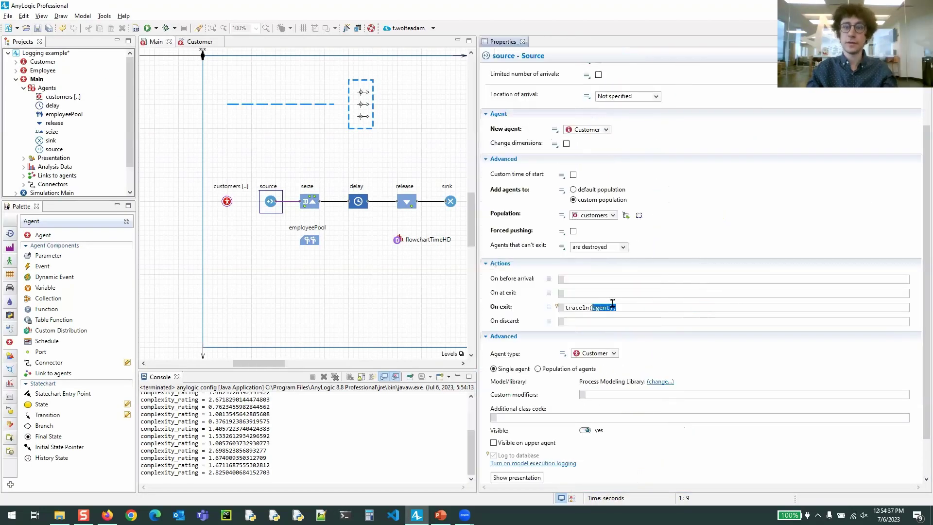
scroll(689, 243, down, 3)
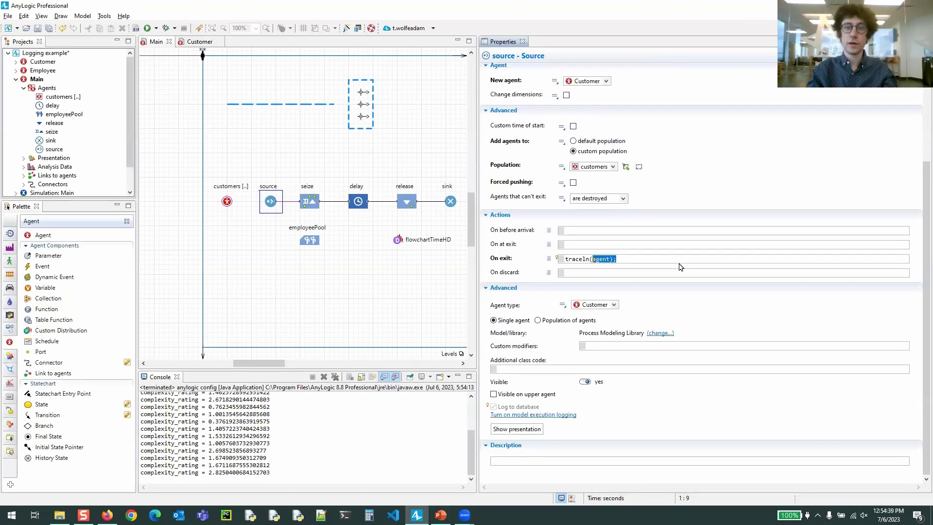
key(BackSpace)
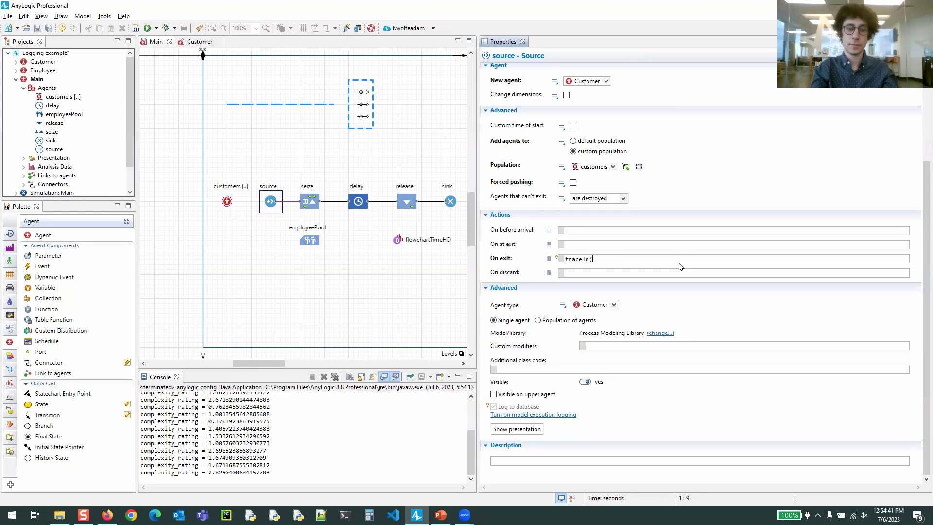
click(703, 258)
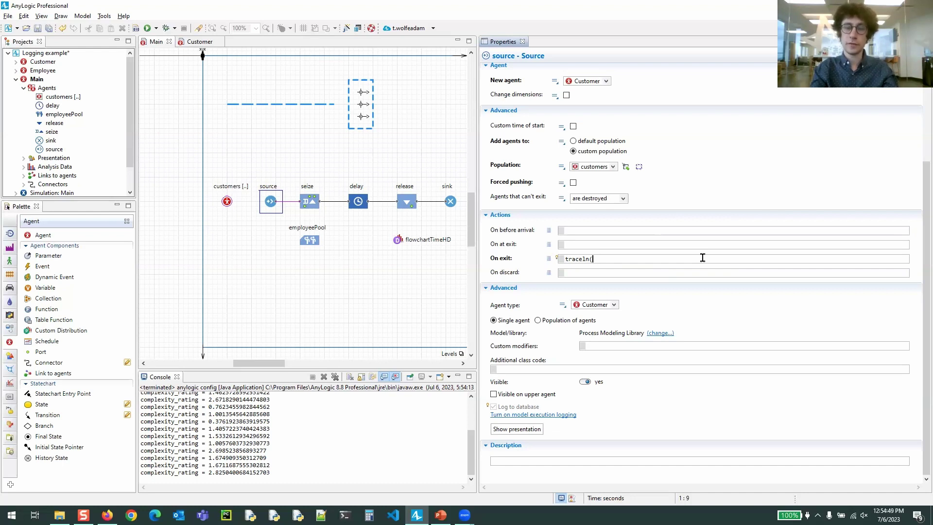
key(ctrl+space)
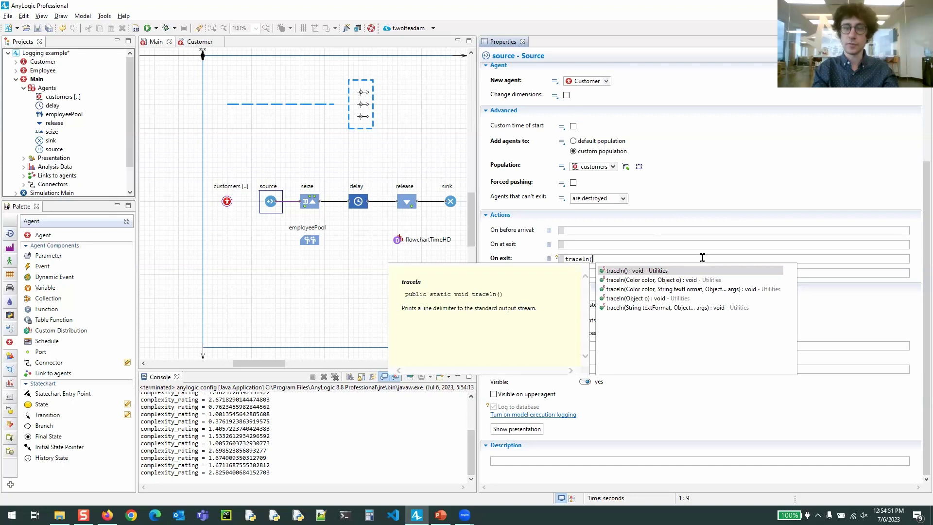
text(blue, "[" + time() + "] " +)
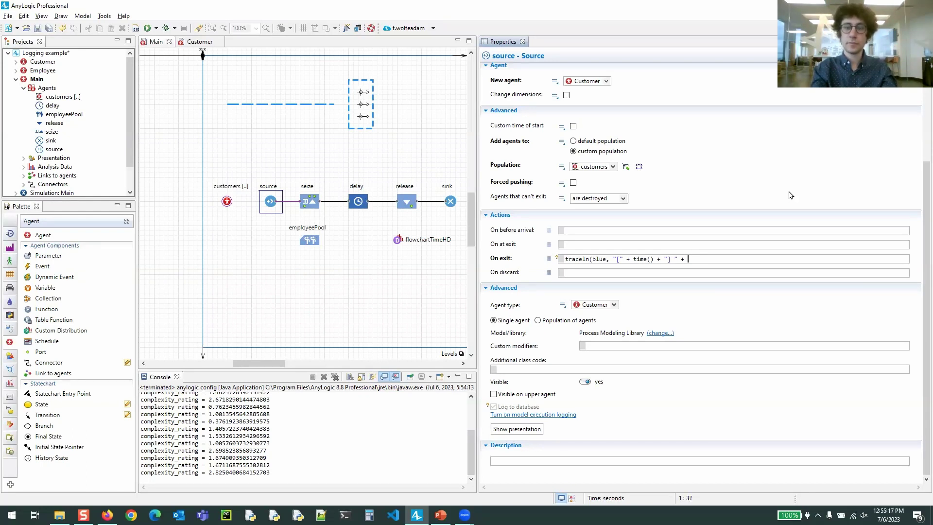
text(agent.)
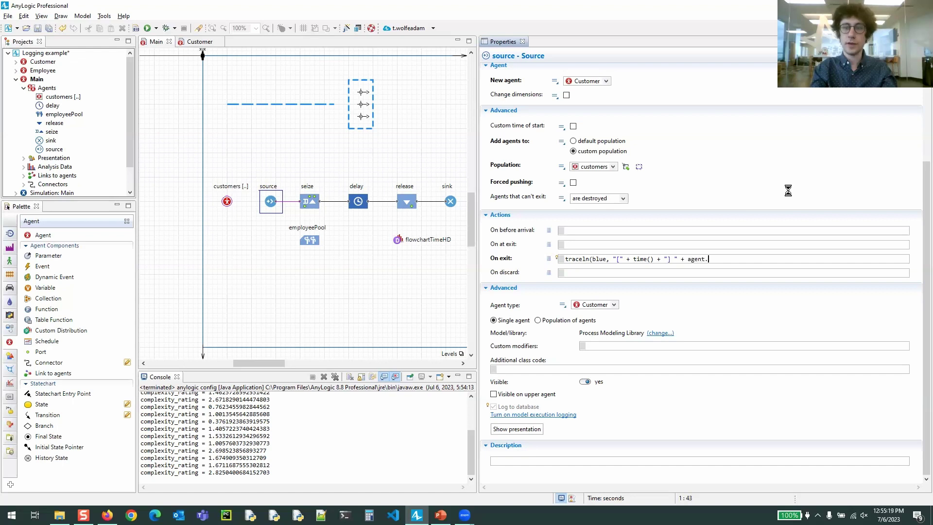
key(Down)
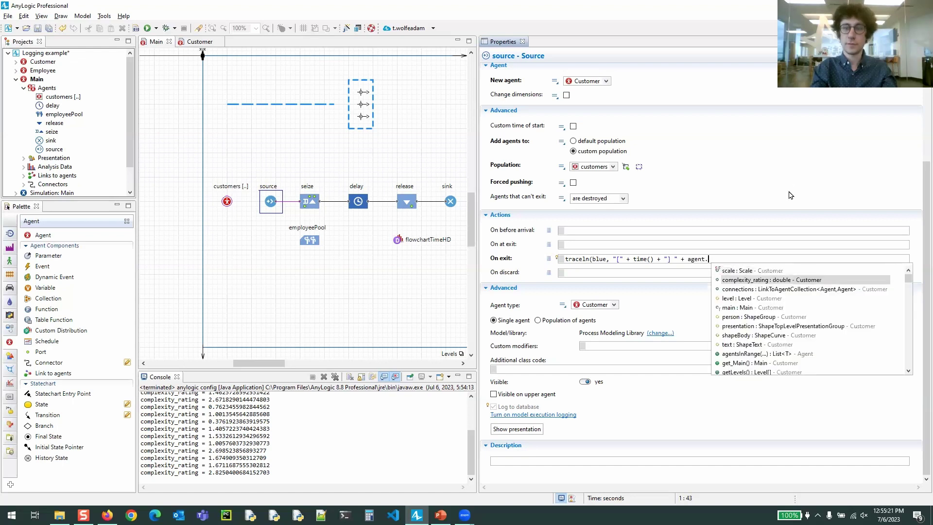
key(Return)
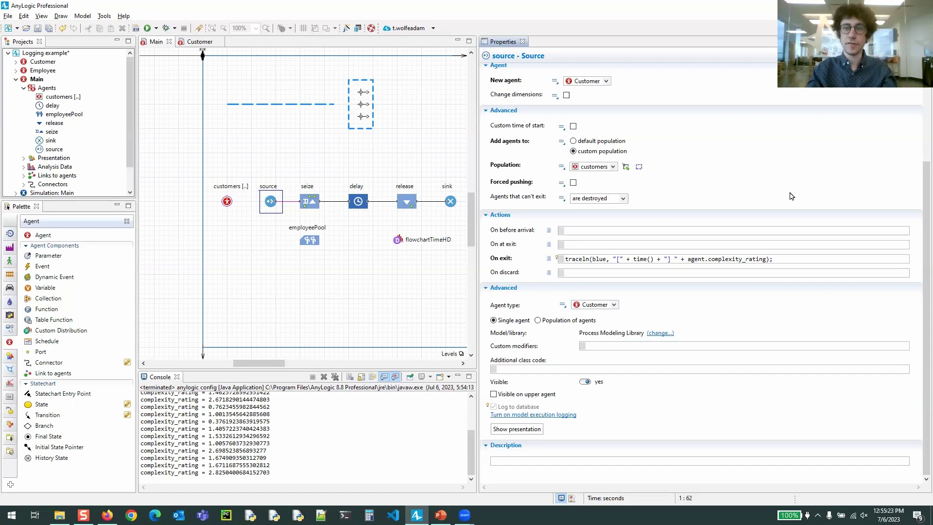
Add a second On exit line to the source block: traceln(blue, "[%10.3f] %s", time(), agent.complexity_rating);
key(shift+Left)
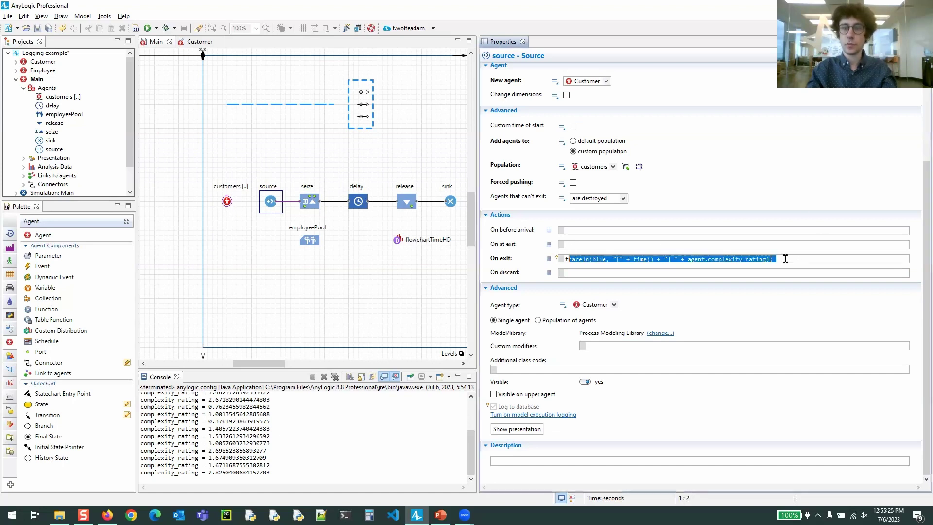
click(789, 259)
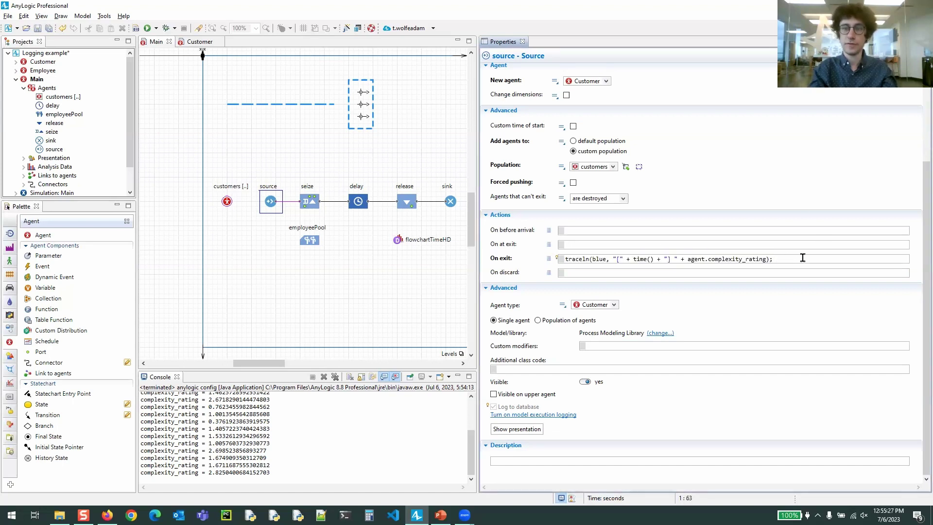
key(Return)
mouse_move(794, 258)
mouse_down()
mouse_move(566, 259)
mouse_move(802, 263)
mouse_up()
click(585, 266)
text(traceln(blue, "[" + time() + "] " + agent.complexity_rating);)
key(BackSpace)
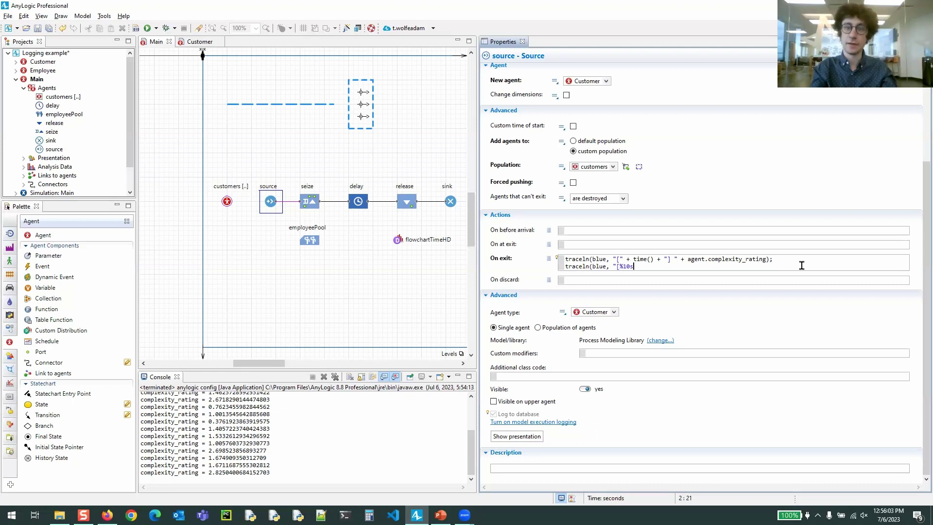
key(BackSpace)
key(BackSpace)
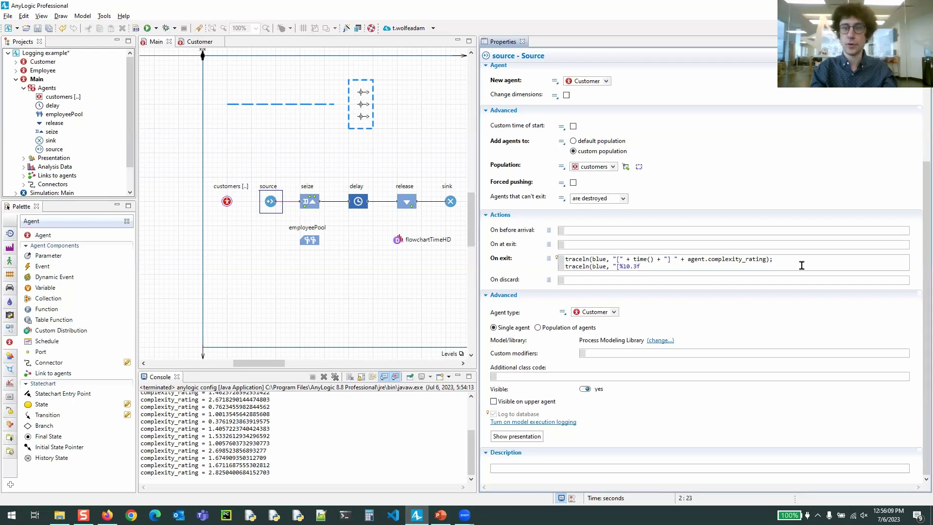
key(Left)
key(Left)
key(Left)
key(Left)
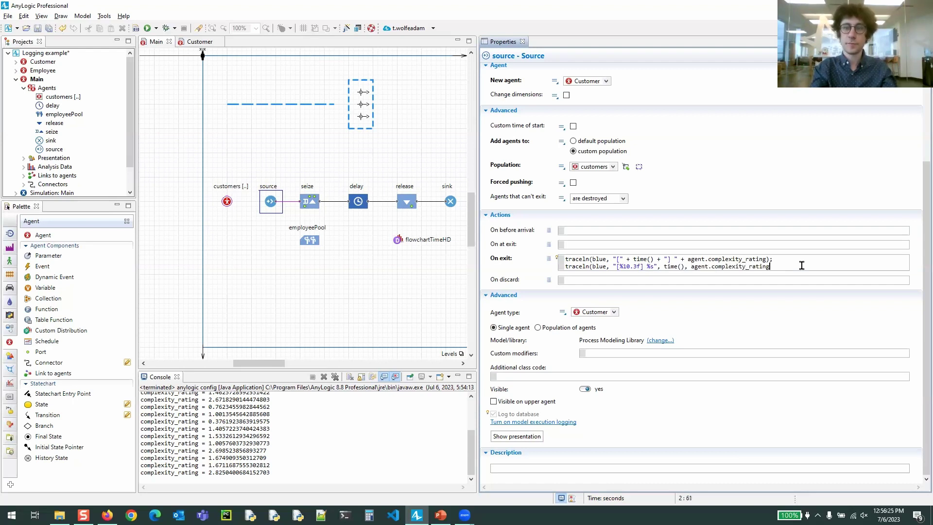
Comment out the first traceln line in the source block's On exit action, leaving the formatted line active
key(ctrl+a)
click(578, 259)
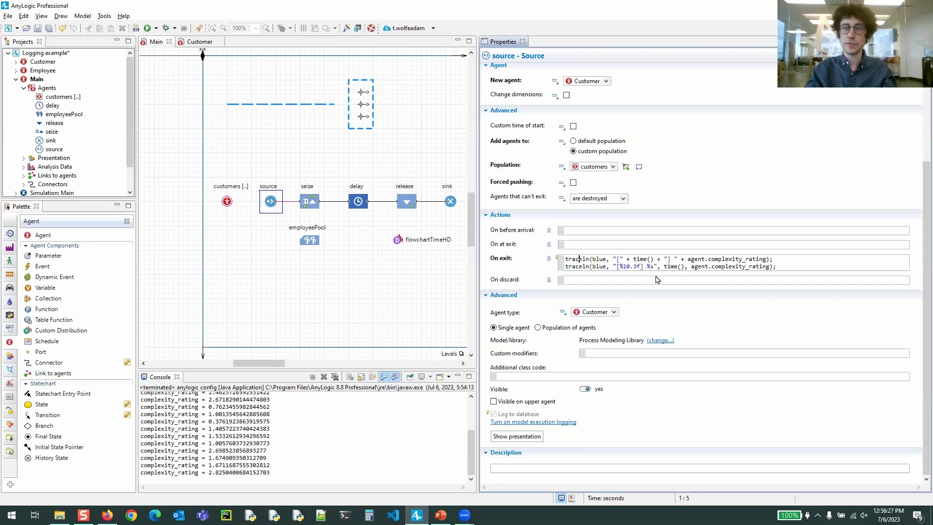
drag(614, 259, 797, 262)
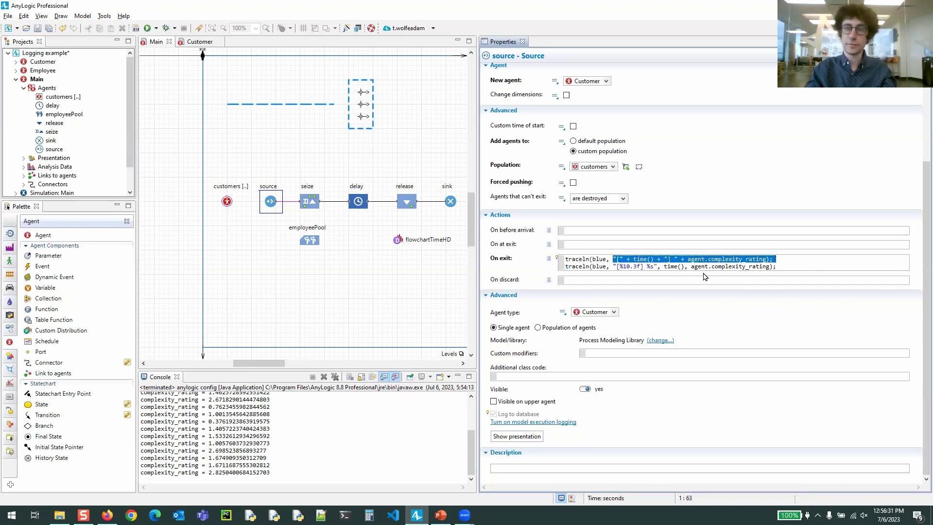
click(564, 259)
text(//)
double_click(576, 266)
triple_click(575, 266)
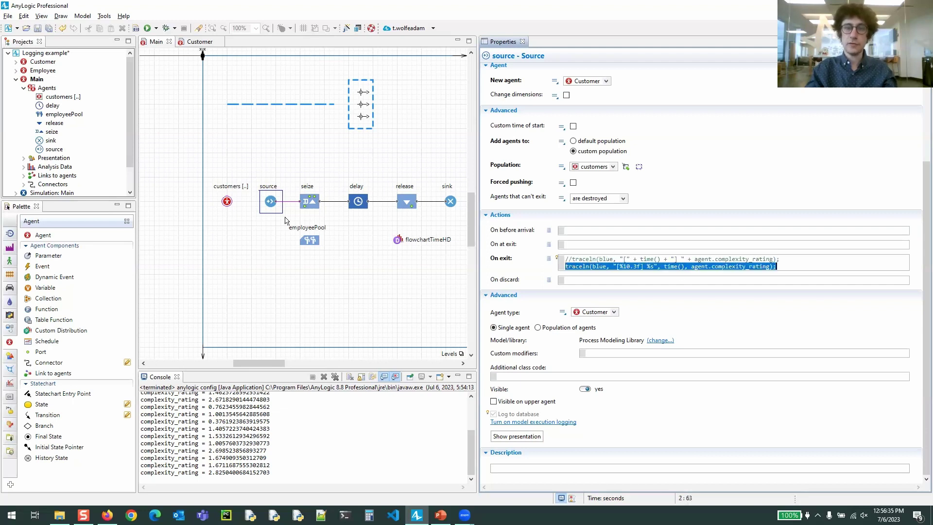
Set the employeePool block's On new unit action to traceln(red, unit.skill_rating);
click(309, 244)
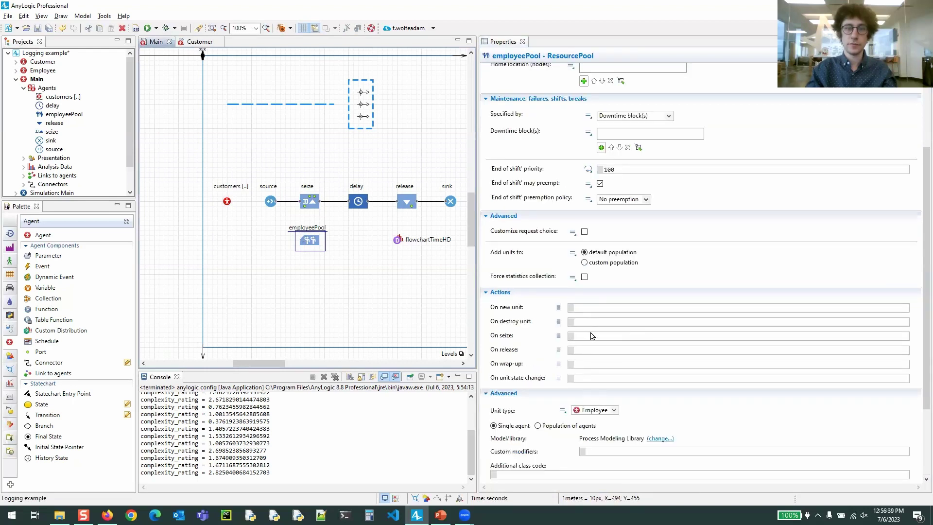
click(582, 308)
text(tr)
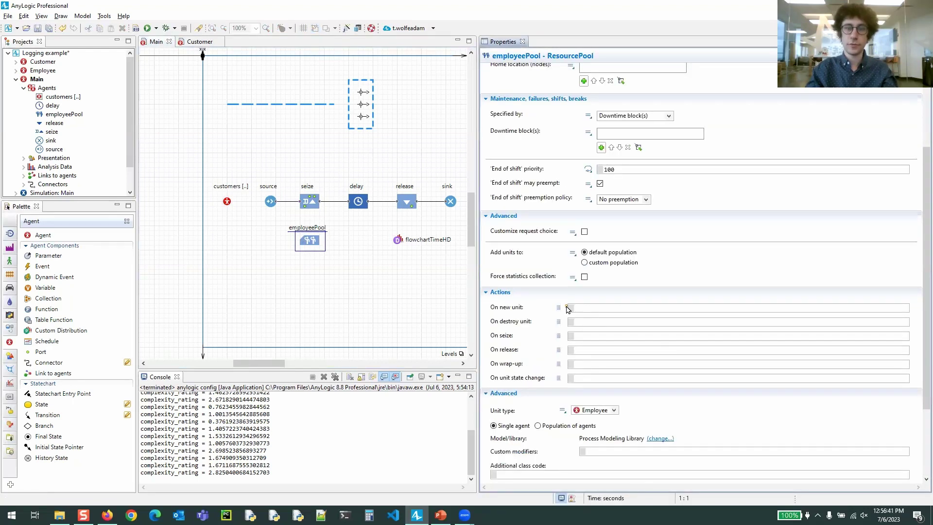
text(aceln)
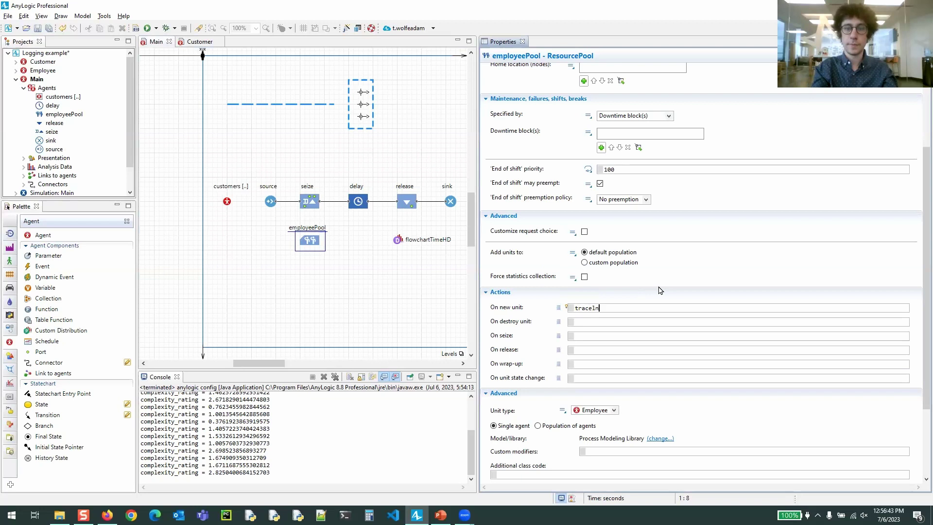
text((red, unit.)
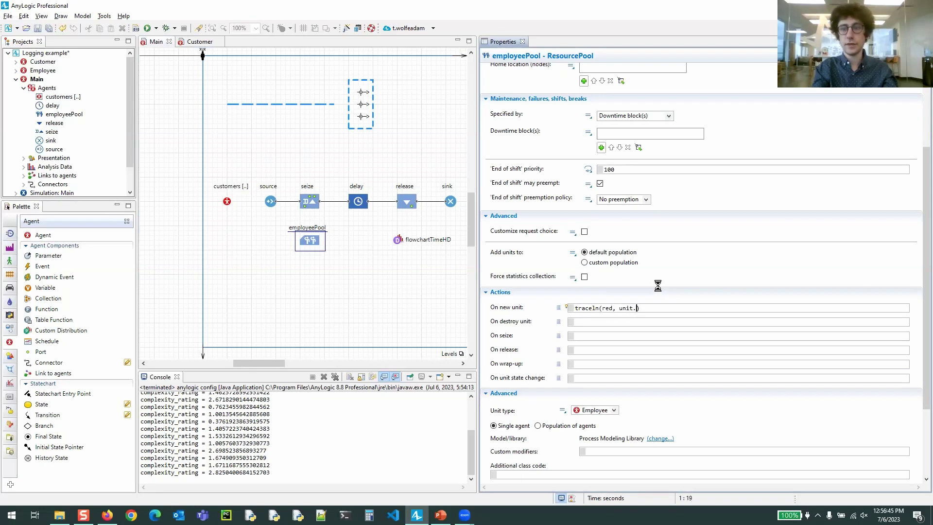
key(Down)
key(Down)
key(Down)
key(Down)
key(Down)
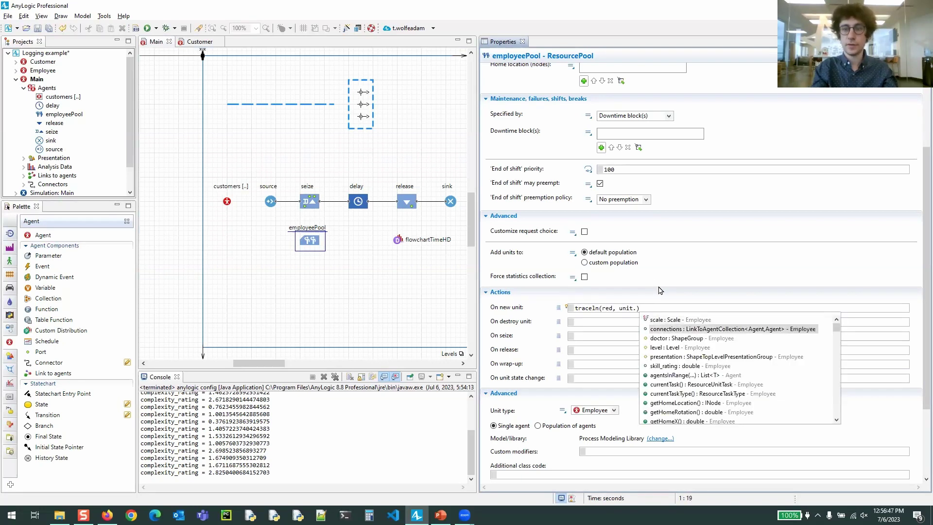
key(Return)
text())
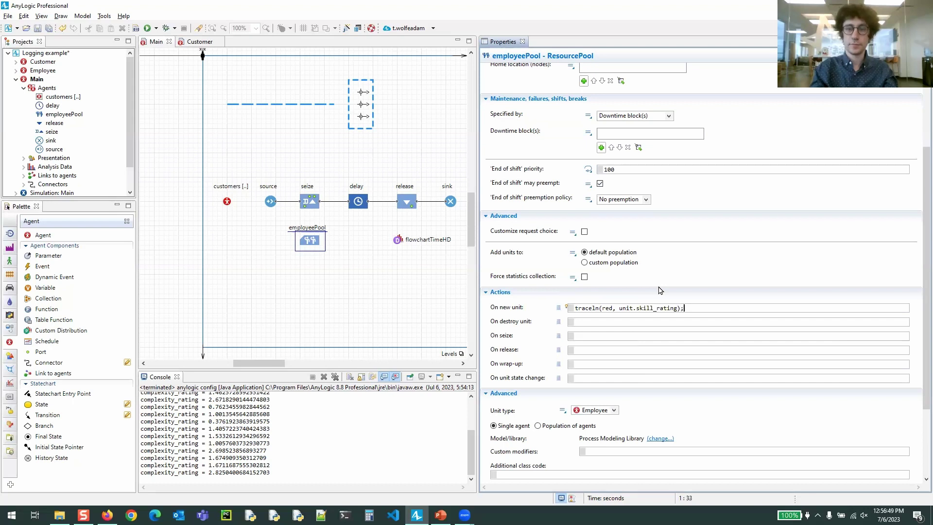
text(;)
Run the simulation, enlarge the developer panel to check the console's time stamps and ratings, and close the run
key(F5)
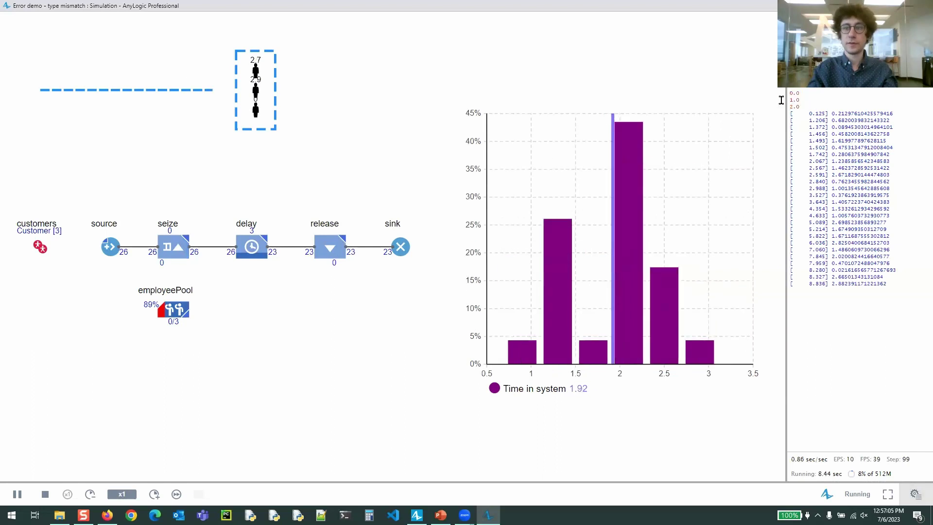
drag(786, 98, 346, 146)
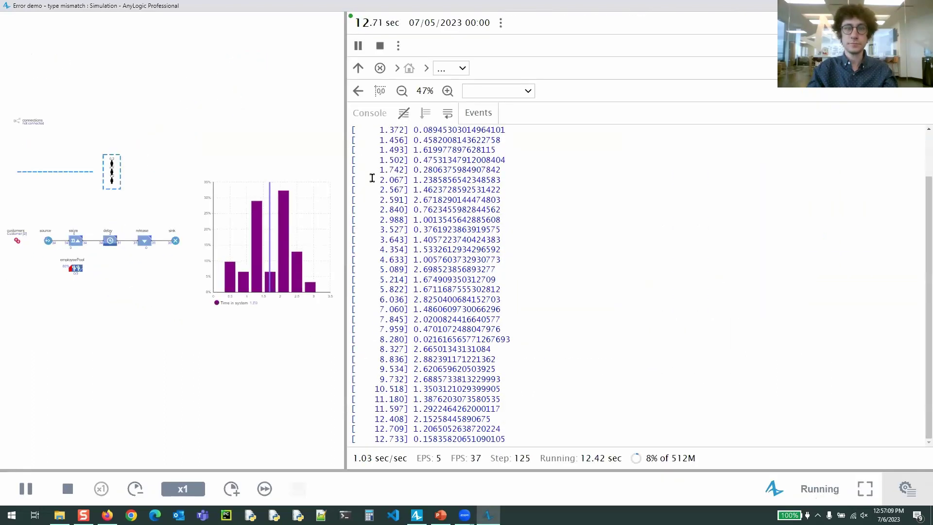
drag(405, 189, 354, 181)
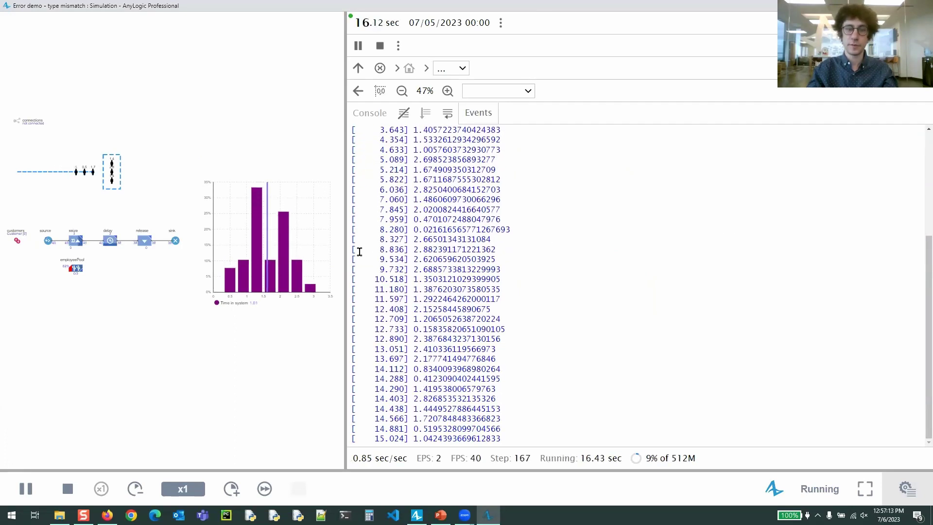
drag(386, 239, 410, 239)
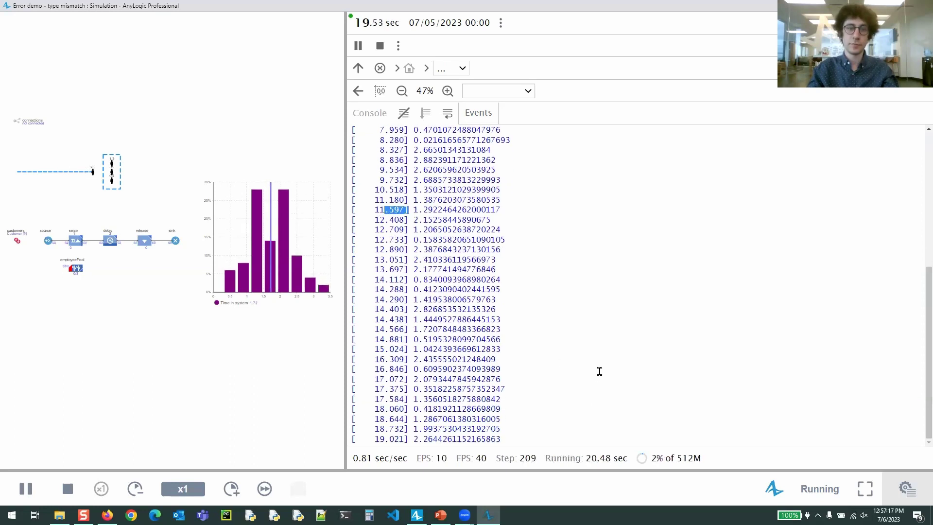
click(616, 395)
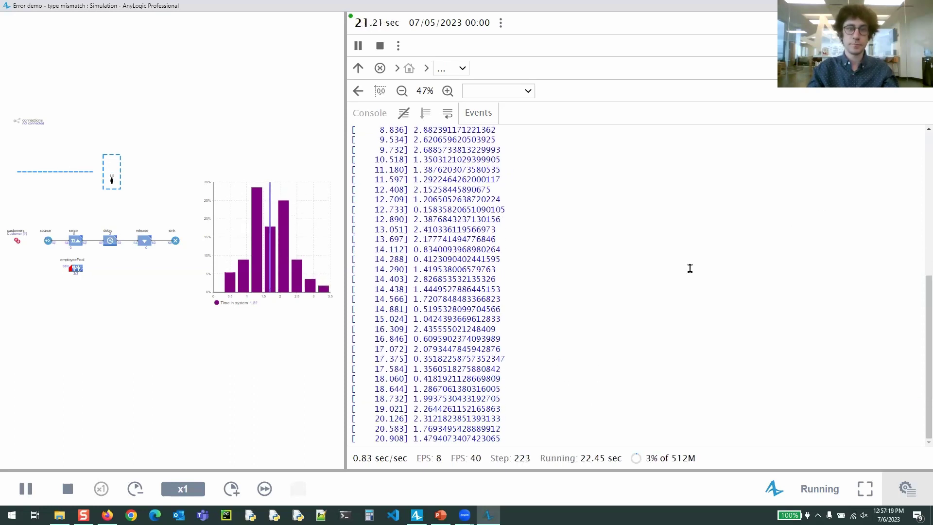
click(923, 6)
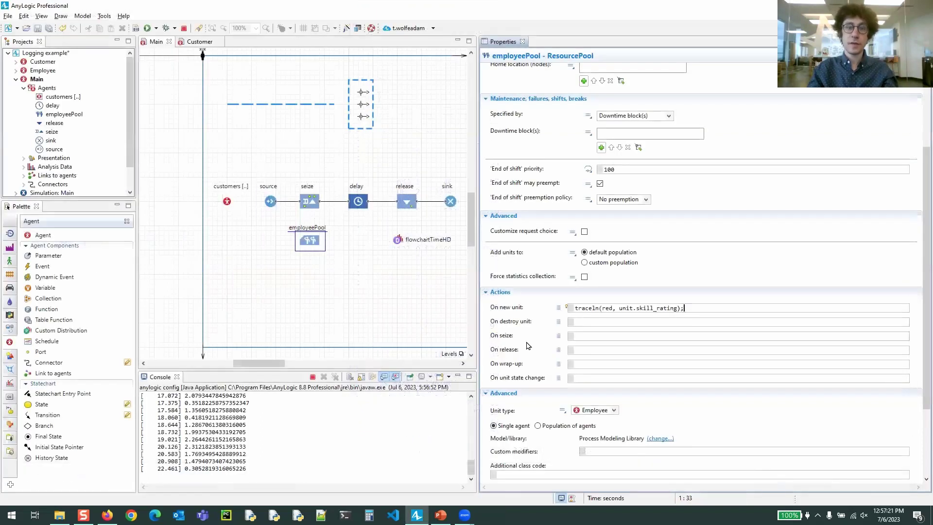
Add a function named customLog to Main, below the customers population
click(271, 204)
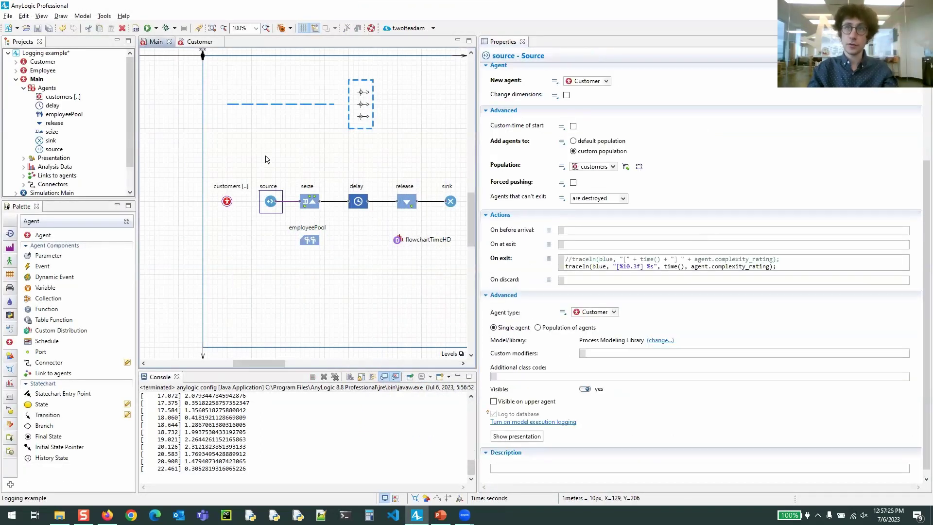
drag(266, 163, 276, 174)
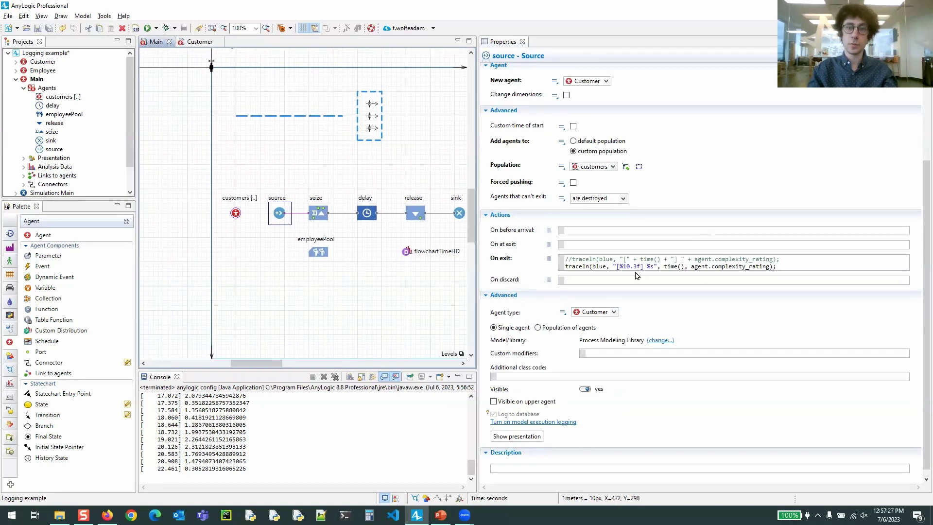
drag(46, 309, 232, 267)
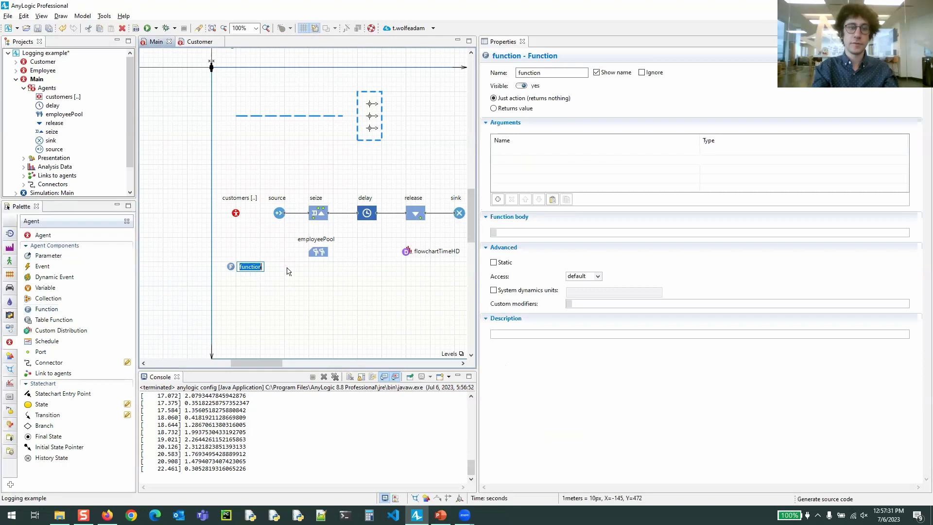
text(customLog)
key(Return)
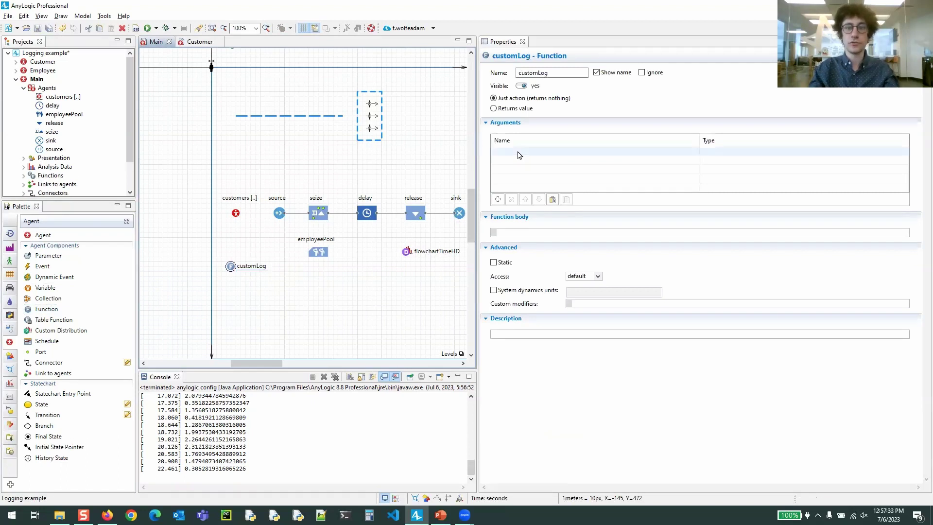
Give customLog an argument named object of type Object and the function body traceln(blue, "[%10.3f] %s", time(), object);
click(519, 152)
text(bo)
key(BackSpace)
key(BackSpace)
text(object)
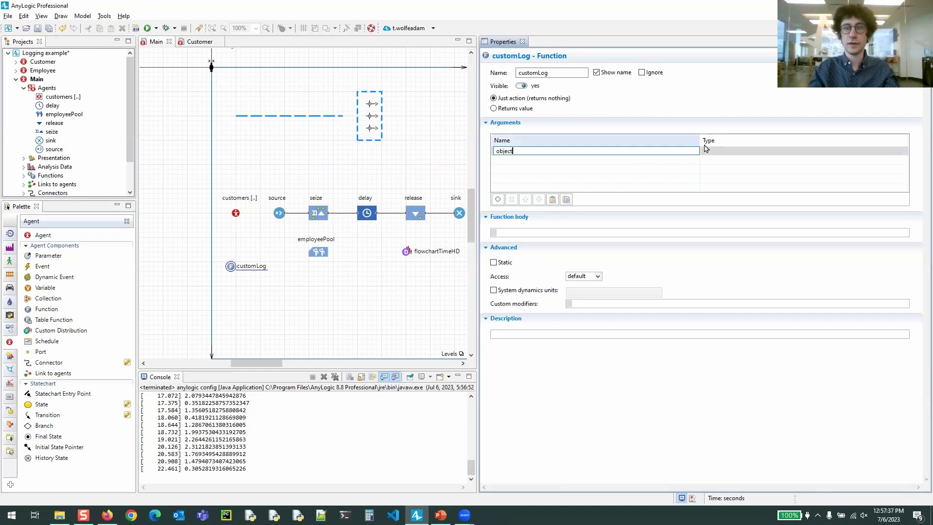
click(855, 153)
click(903, 151)
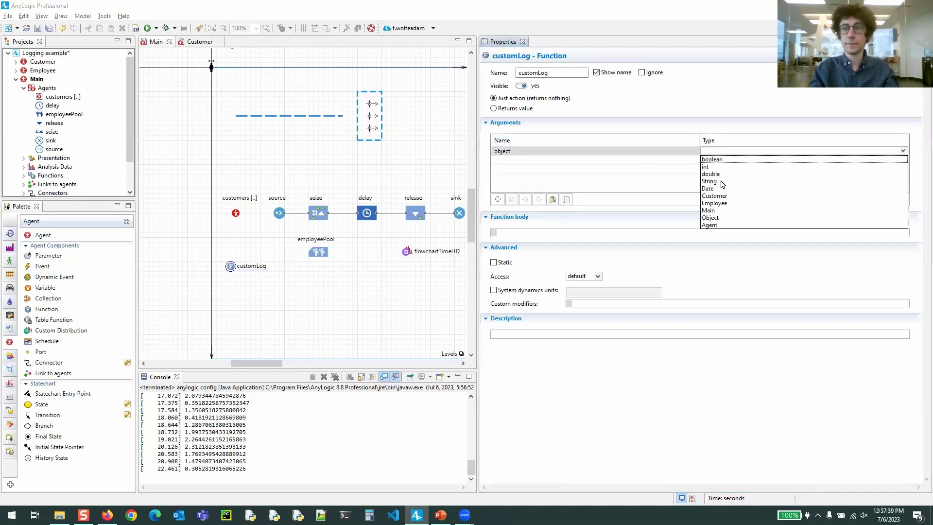
click(711, 218)
click(574, 234)
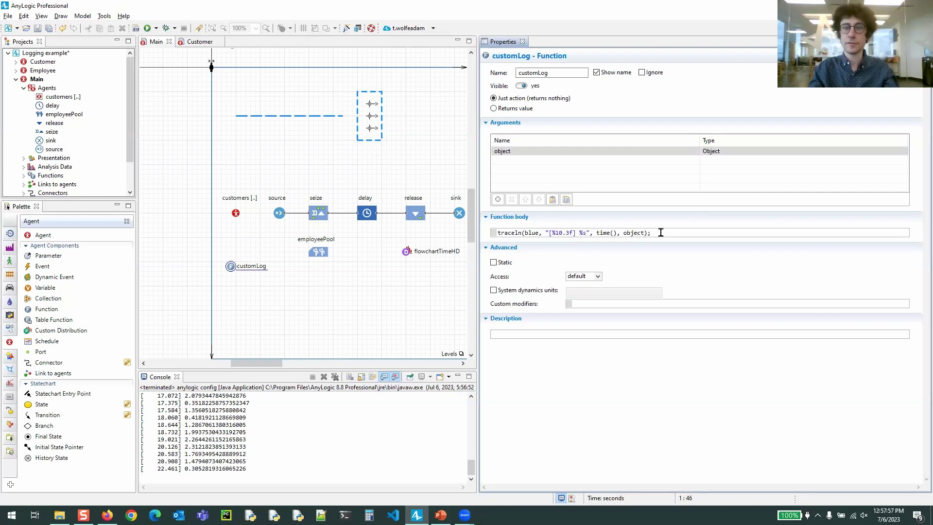
drag(650, 234, 497, 233)
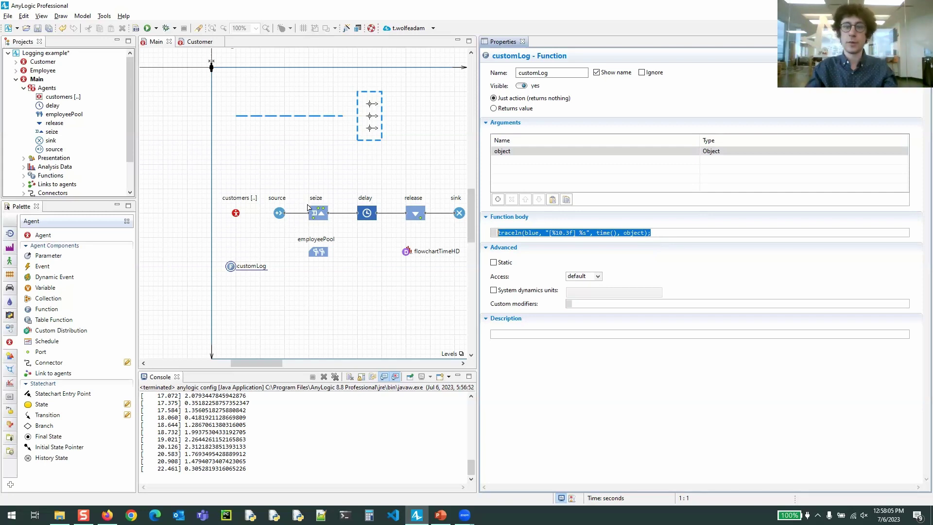
Replace the formatted traceln line in the source block's On exit action with customLog(agent);
click(280, 213)
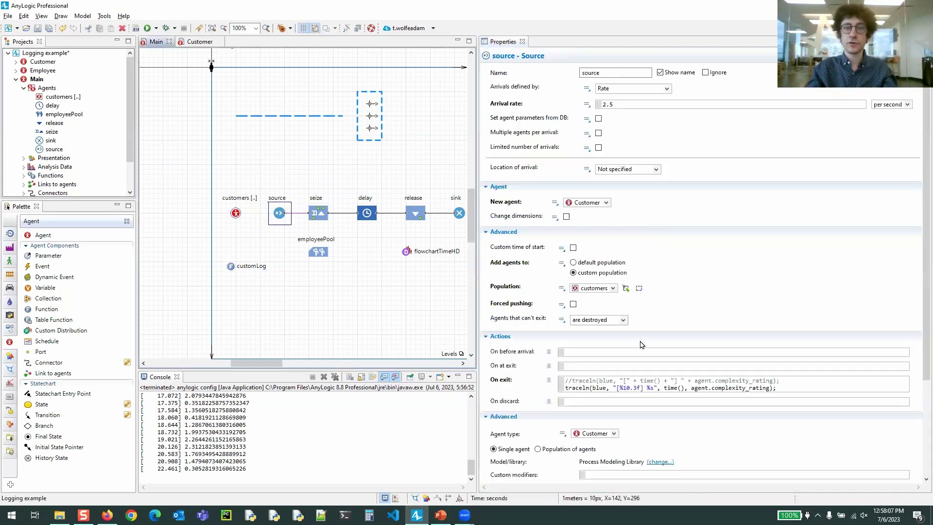
drag(780, 351, 544, 349)
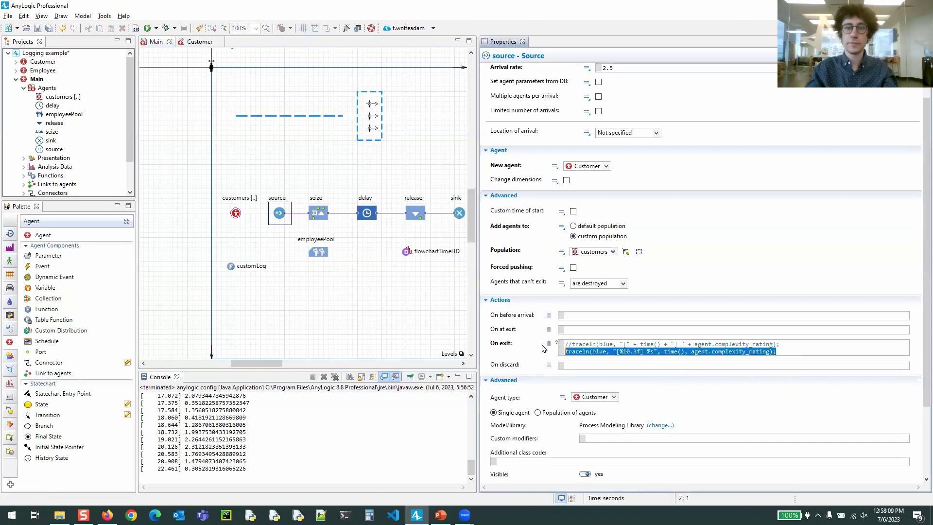
text(customLog(agent)
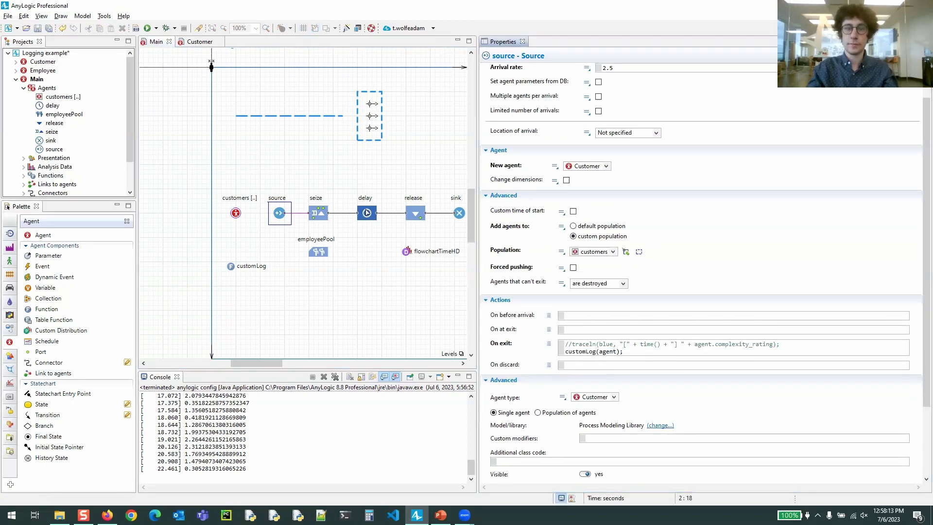
Set the delay block's On enter action to customLog(delayTime);
click(367, 216)
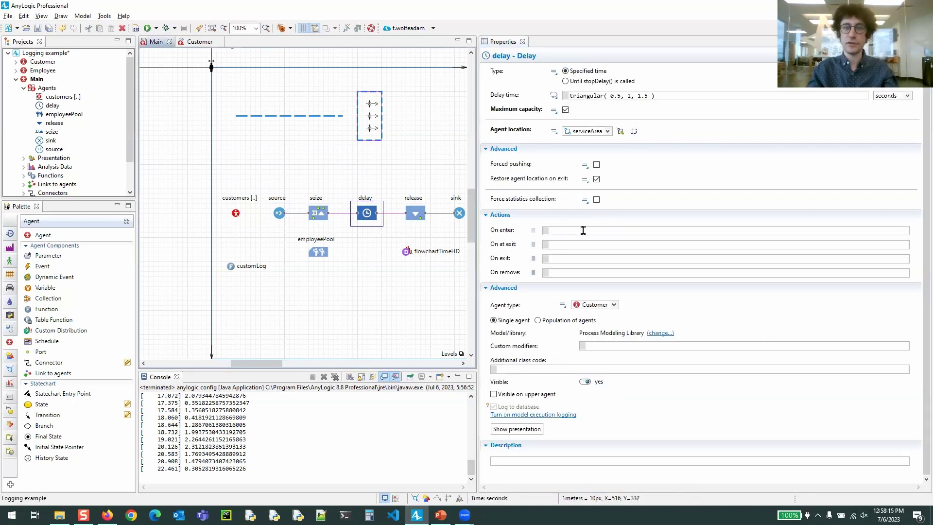
click(613, 229)
text(customLog()
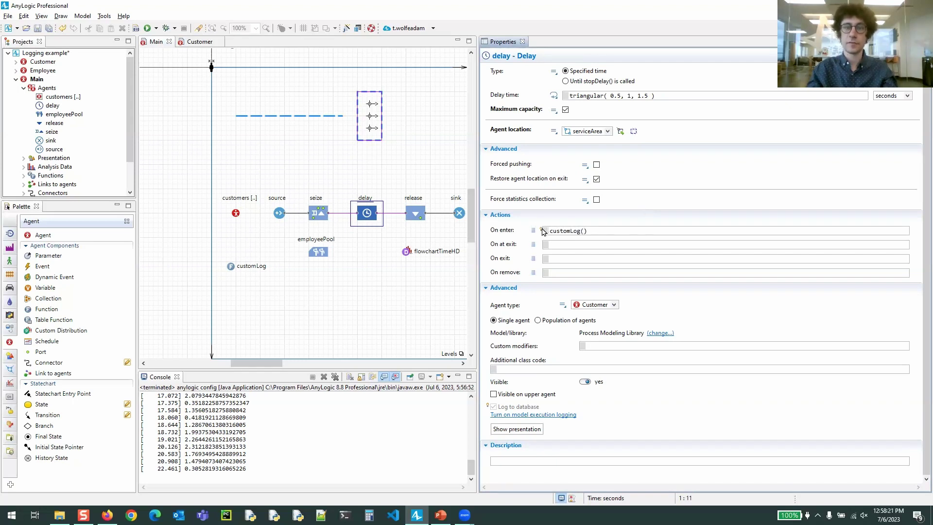
mouse_move(544, 231)
text(iem))
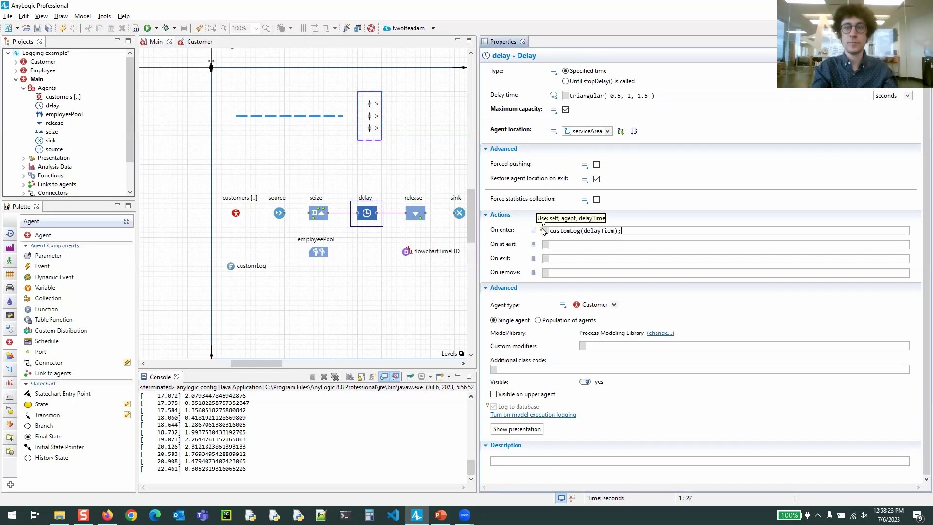
text(;)
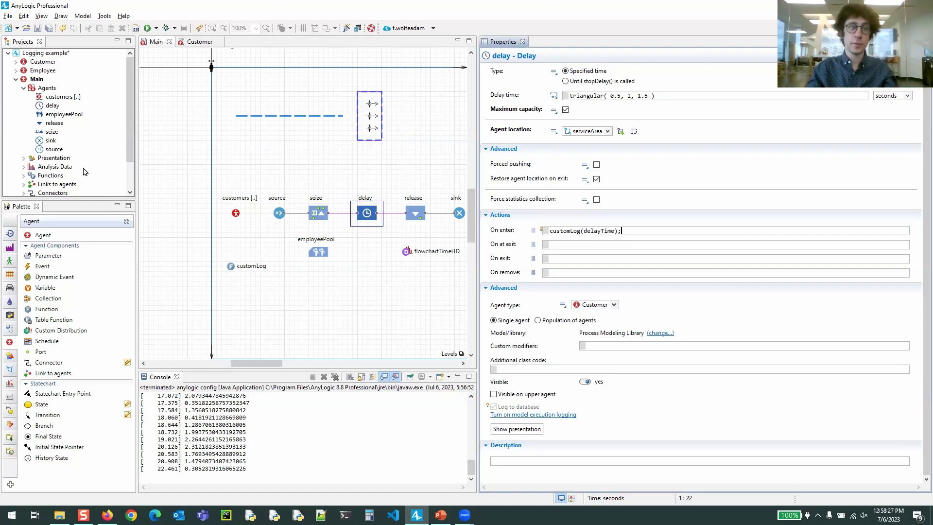
Enlarge the project tree and enable model execution logging for the model's database
drag(73, 200, 98, 334)
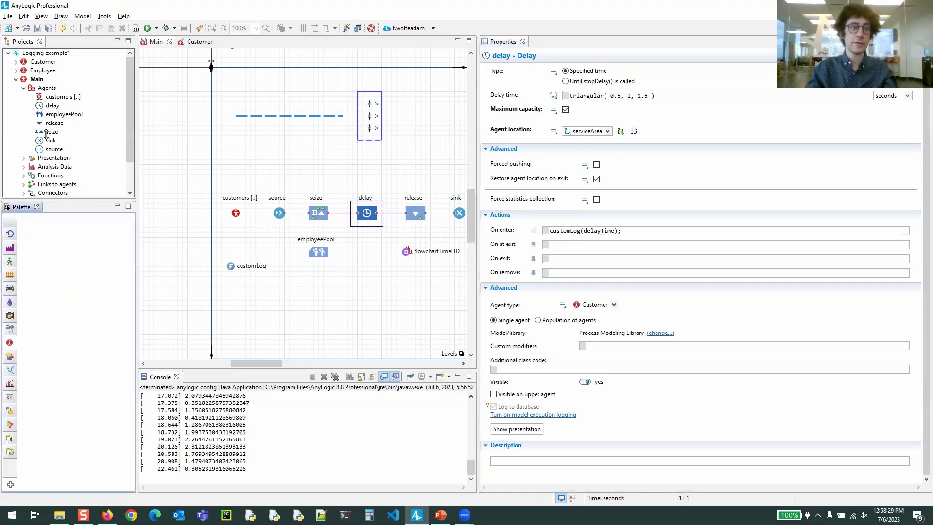
click(42, 220)
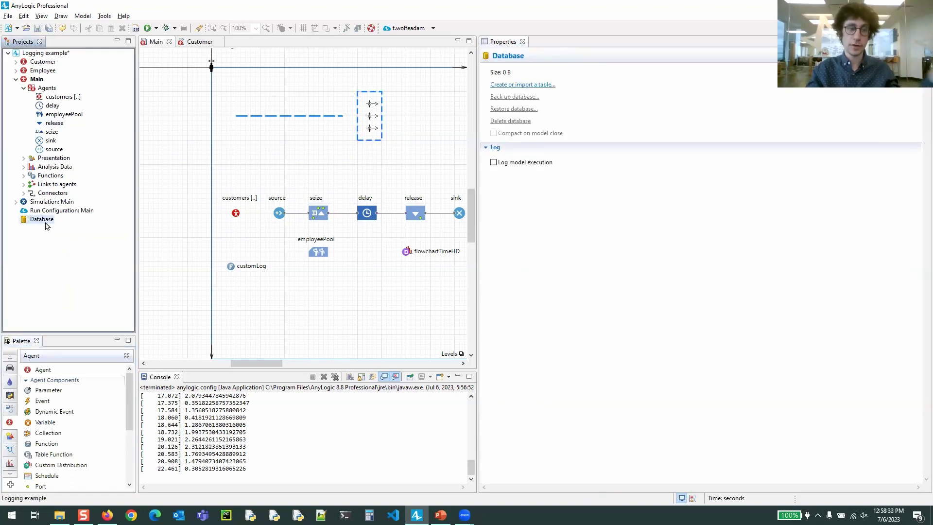
click(494, 164)
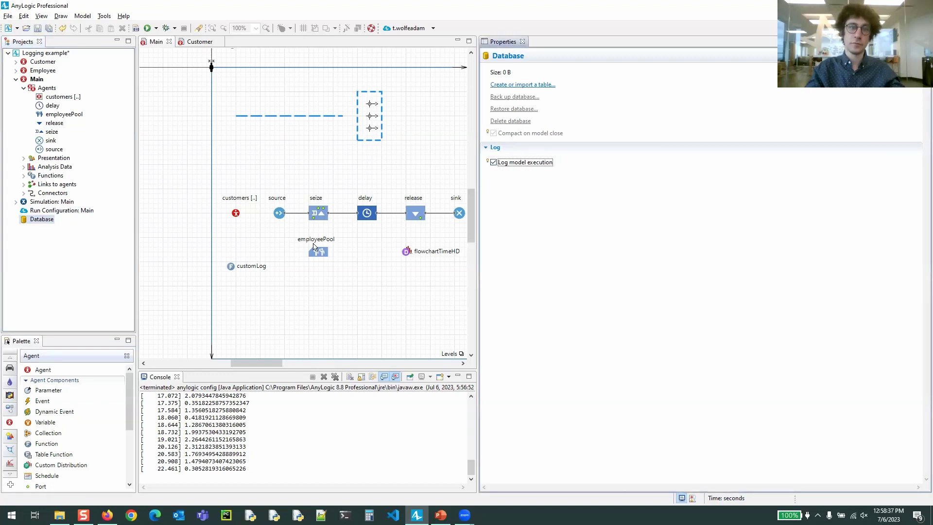
Add an empty line below the customLog(agent); call in the source block's On exit action
click(280, 221)
click(278, 216)
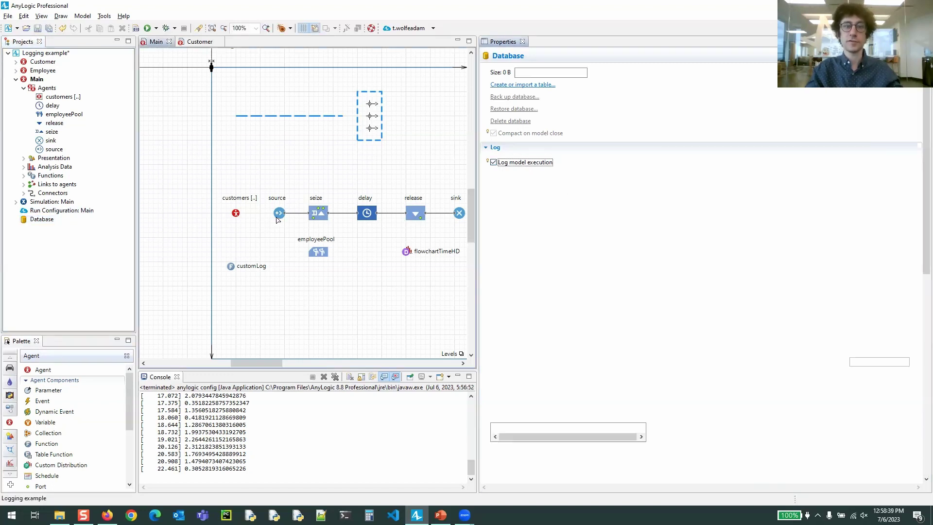
scroll(678, 355, down, 1)
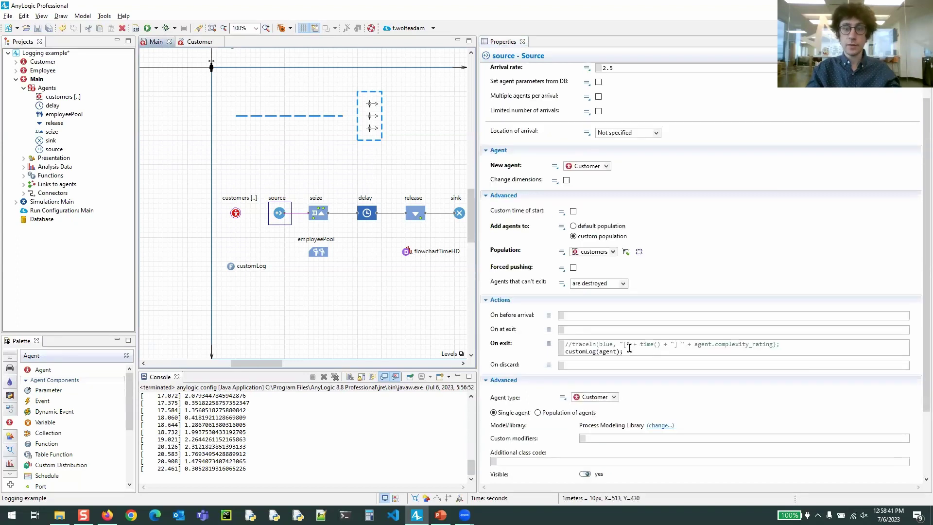
click(731, 351)
key(Return)
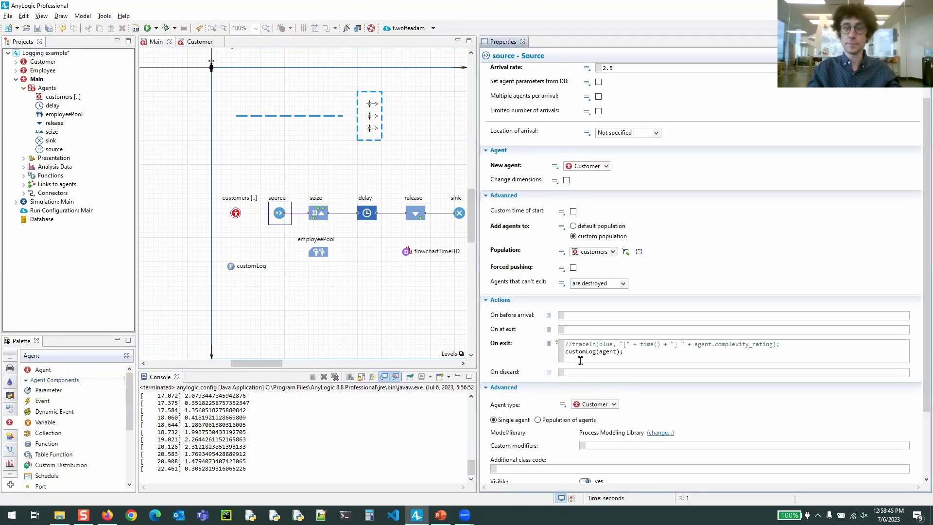
drag(641, 353, 565, 353)
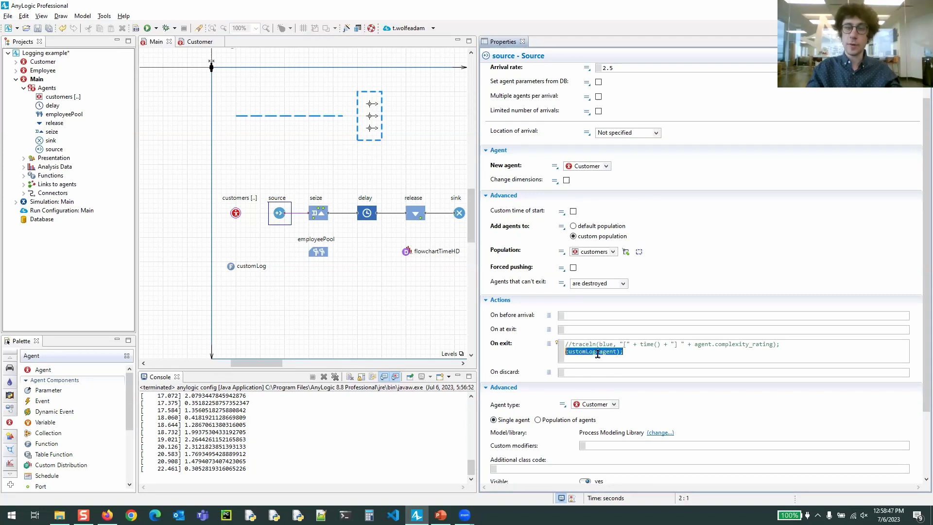
Add a second line to customLog's function body: traceToDB("[%10.3f] %s", time(), object);
click(230, 267)
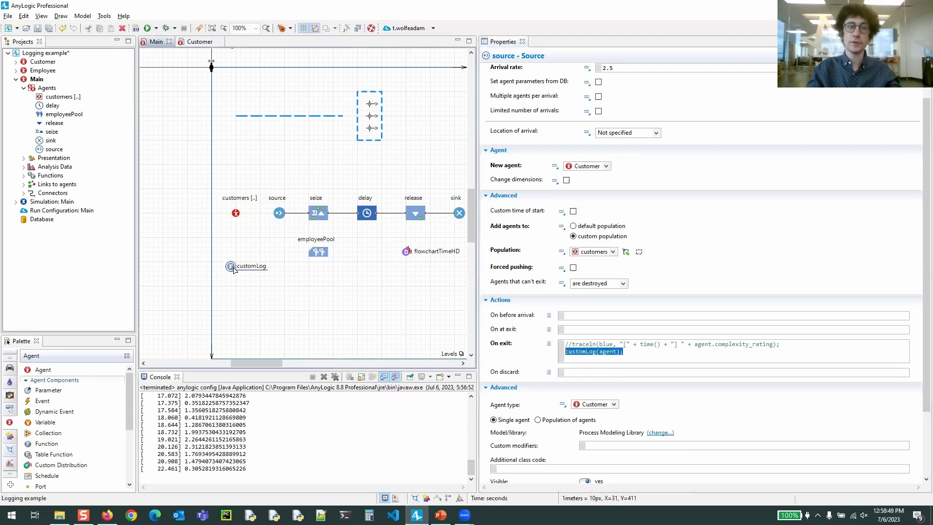
drag(498, 236, 662, 233)
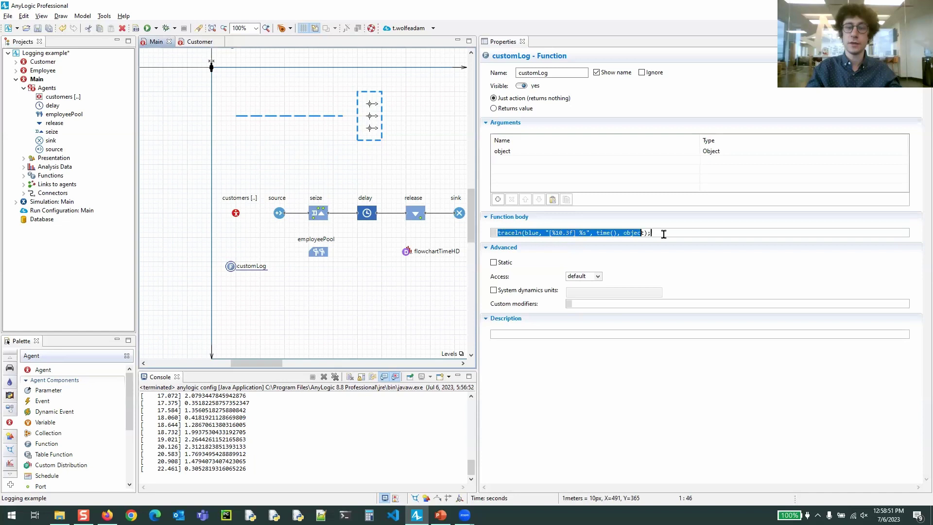
key(Return)
text(trace)
key(ctrl+space)
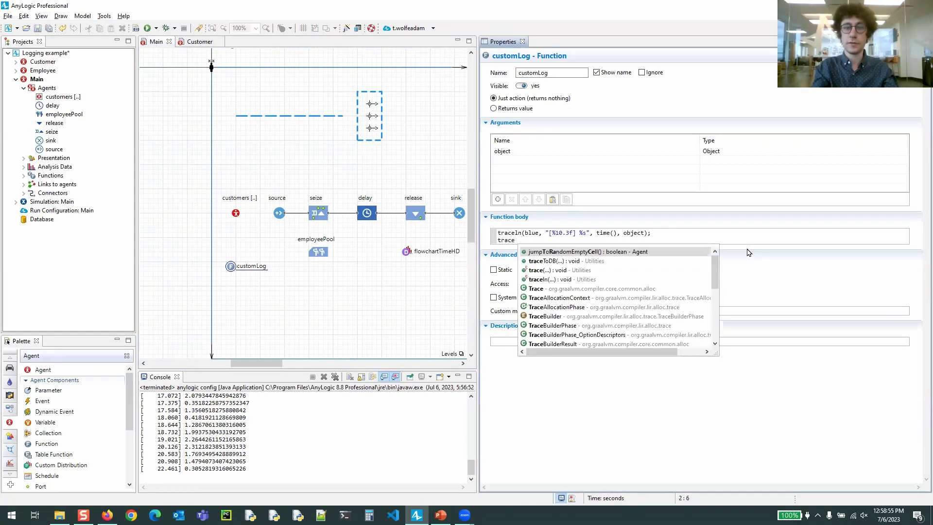
text(ToDB)
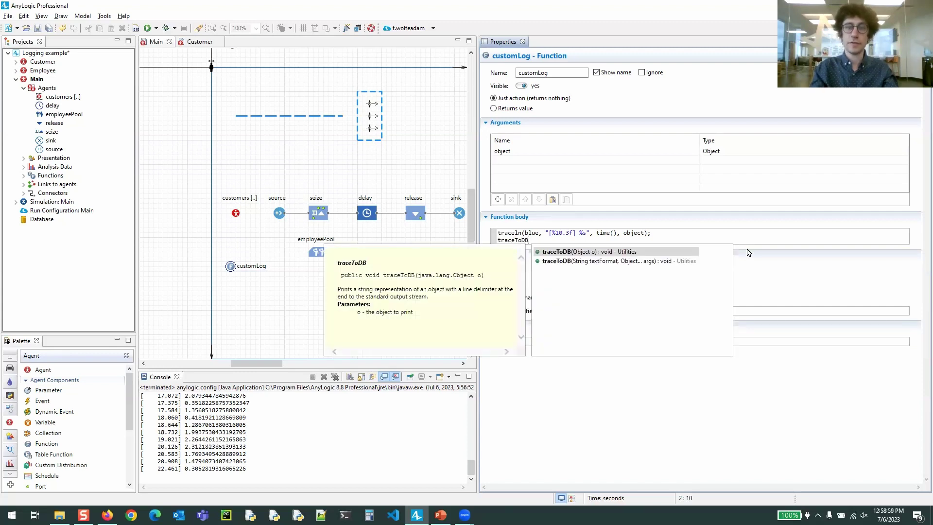
key(Down)
key(Return)
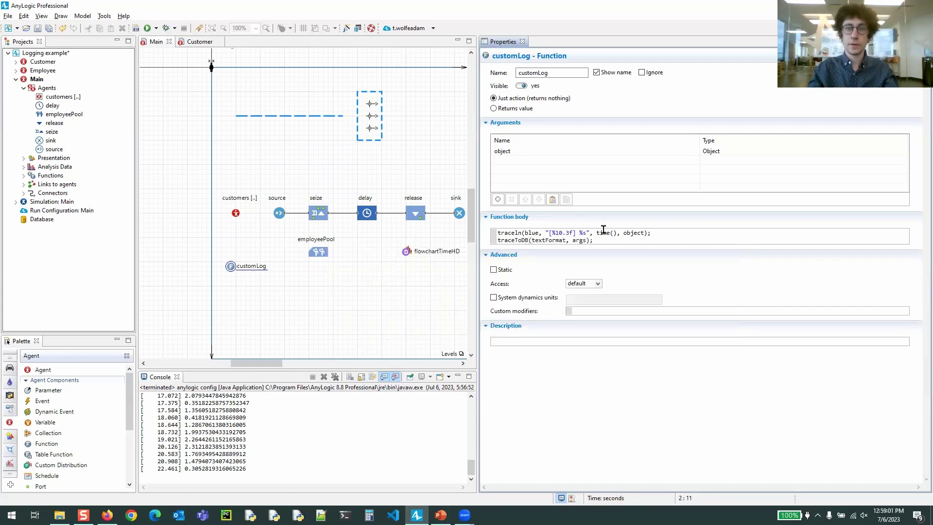
drag(578, 230, 642, 229)
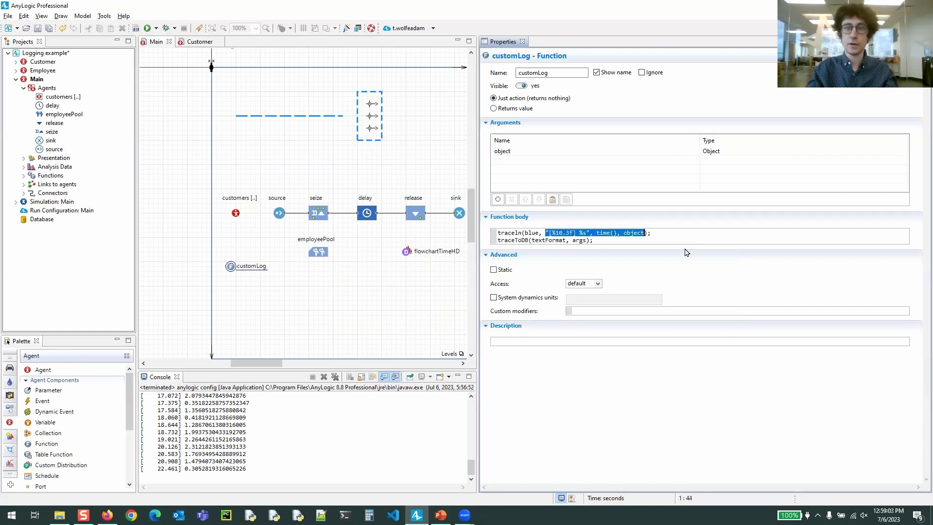
drag(587, 240, 533, 239)
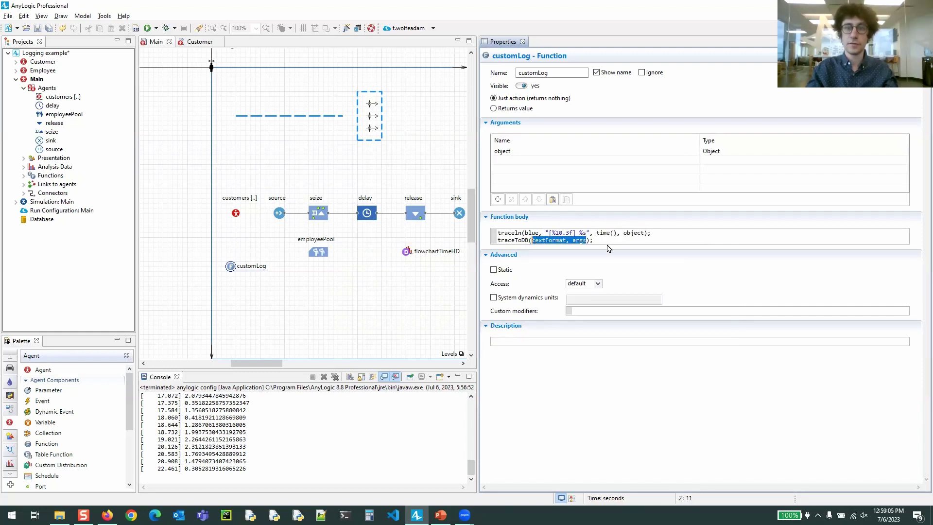
text("[%10.3f] %s", time(), object)
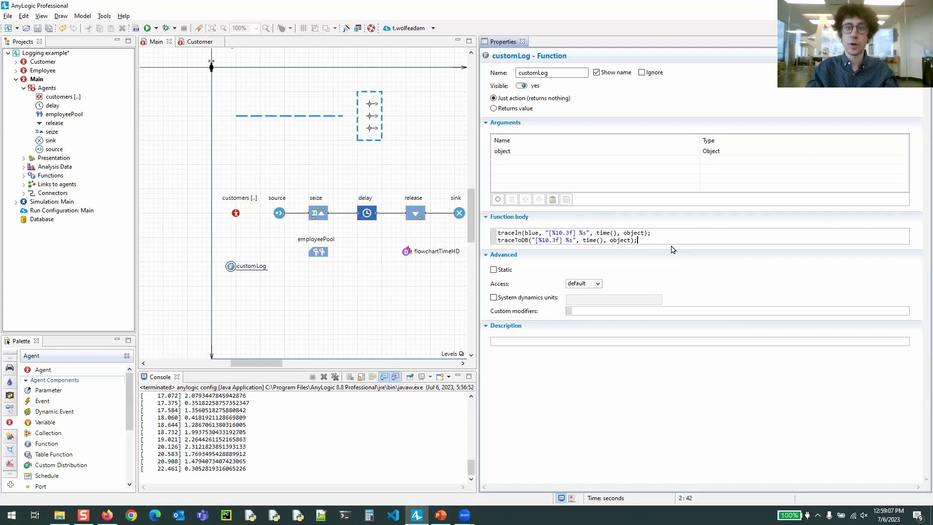
Run the simulation at x10 speed, then close it and enlarge the console to check the logged output
click(368, 215)
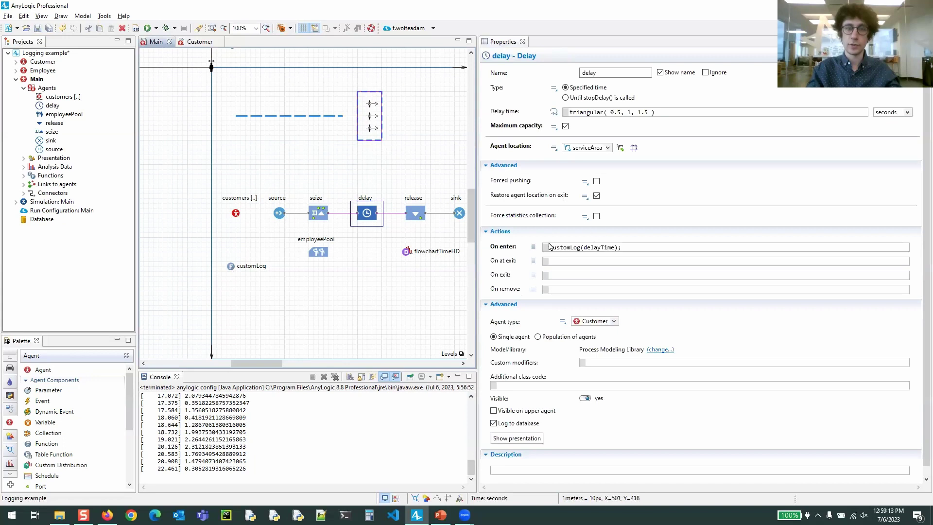
click(147, 28)
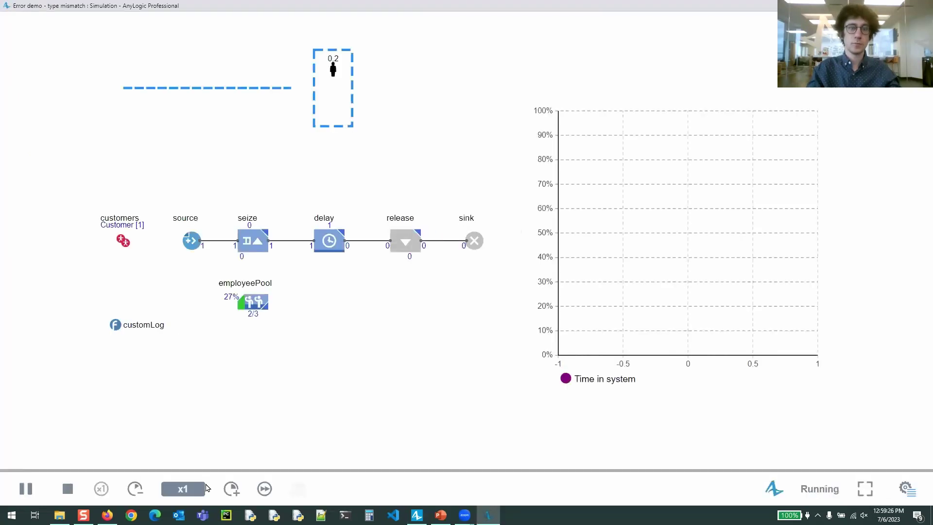
click(232, 488)
click(232, 489)
click(231, 488)
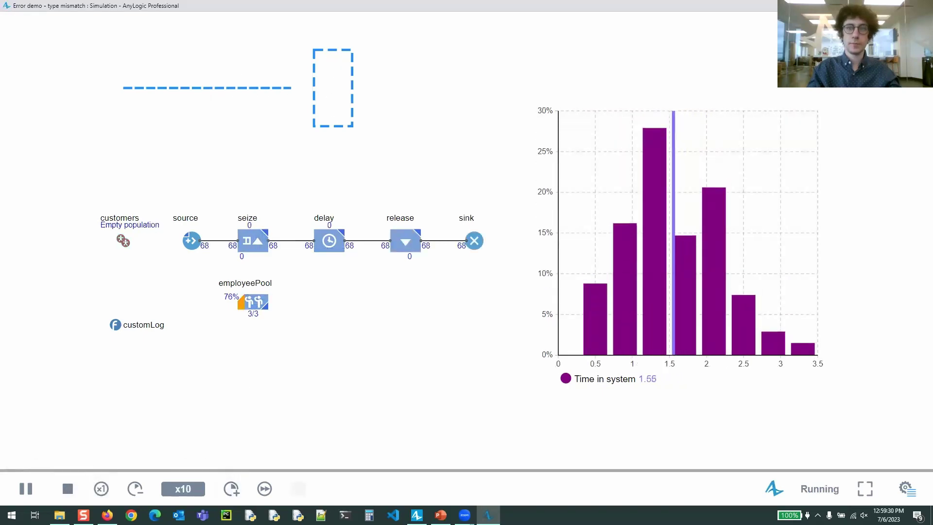
click(922, 6)
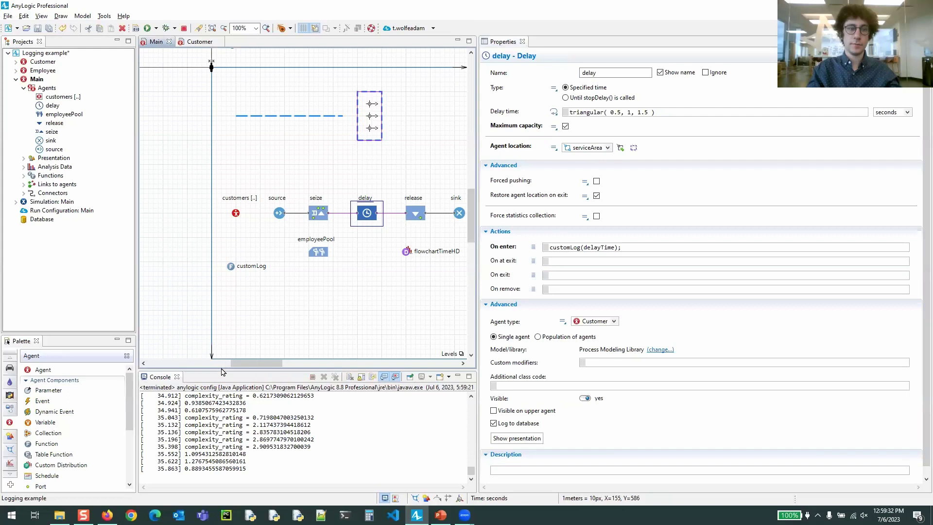
drag(222, 371, 296, 248)
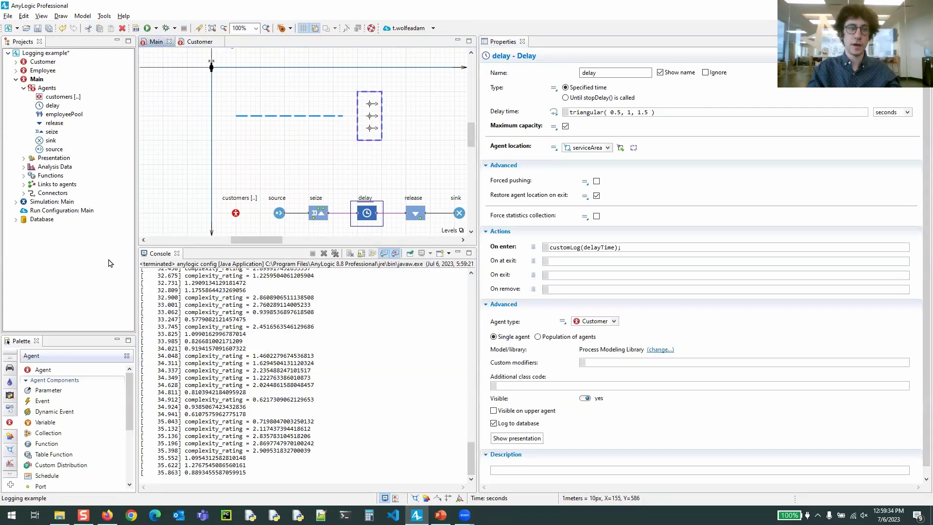
Open the trace_log table from the database's Log group and enlarge its view
click(15, 219)
double_click(45, 228)
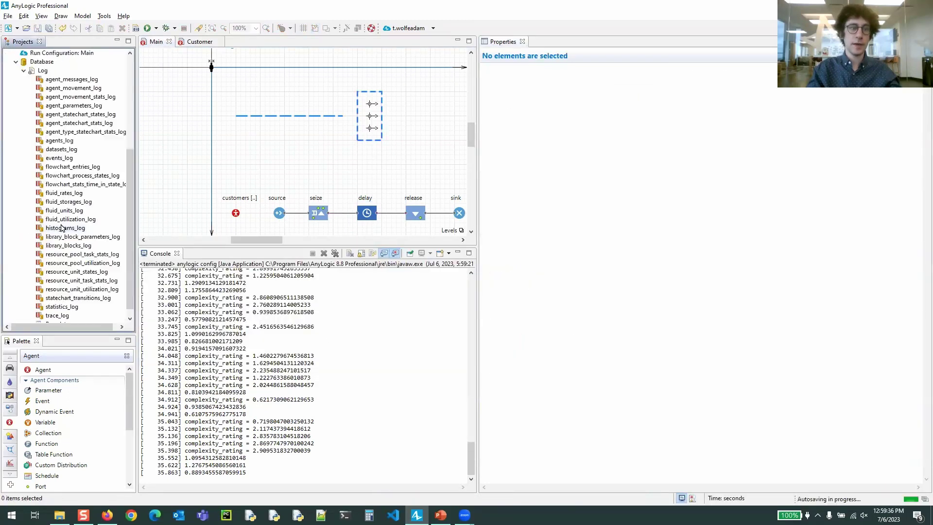
scroll(79, 275, down, 1)
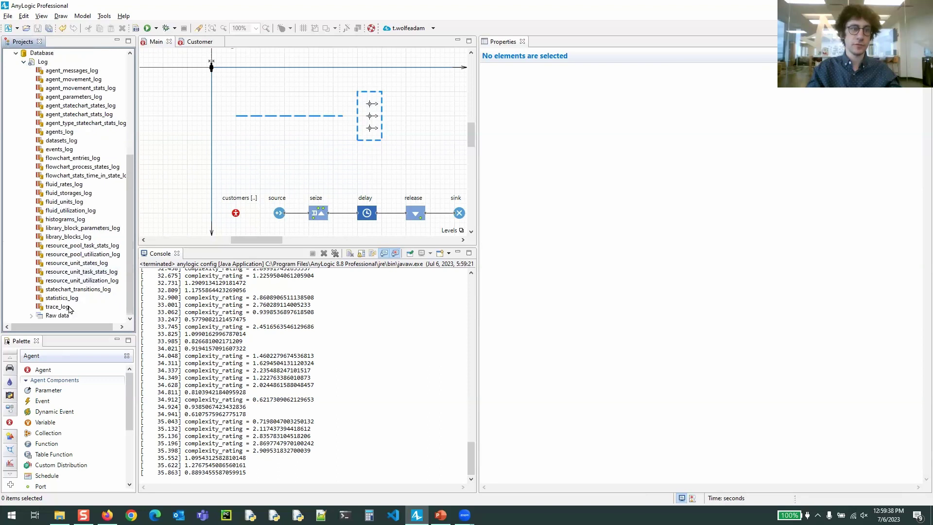
click(47, 307)
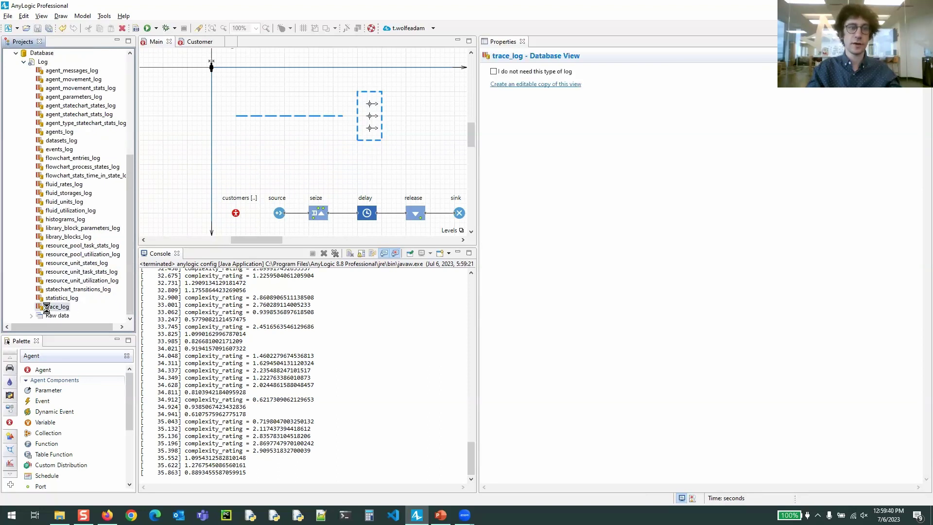
drag(478, 122, 713, 145)
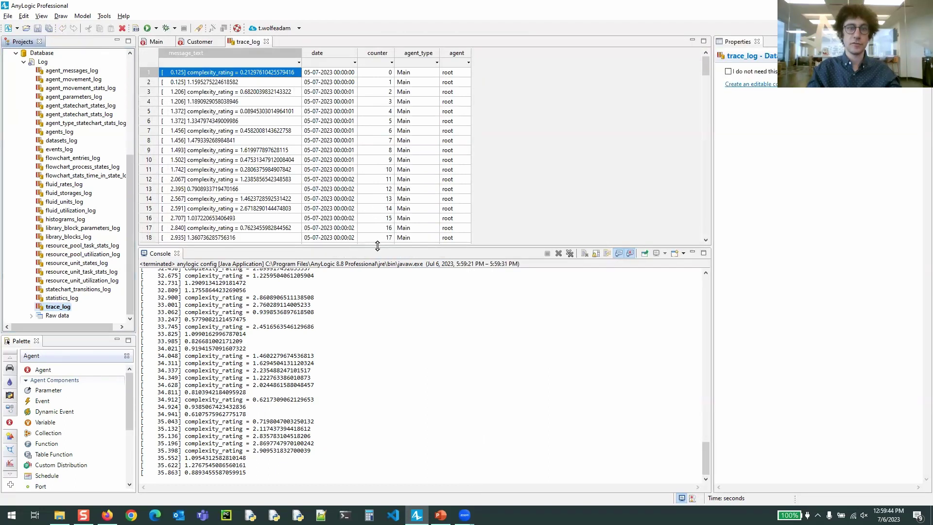
drag(377, 246, 356, 358)
Examine trace_log's date, counter, agent_type, agent and message_text columns, reading through the logged messages
click(331, 59)
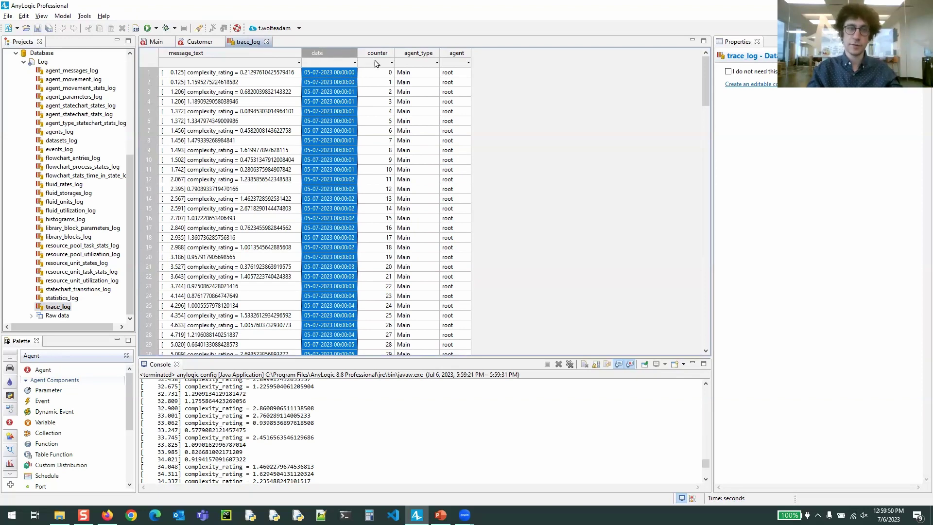
click(391, 56)
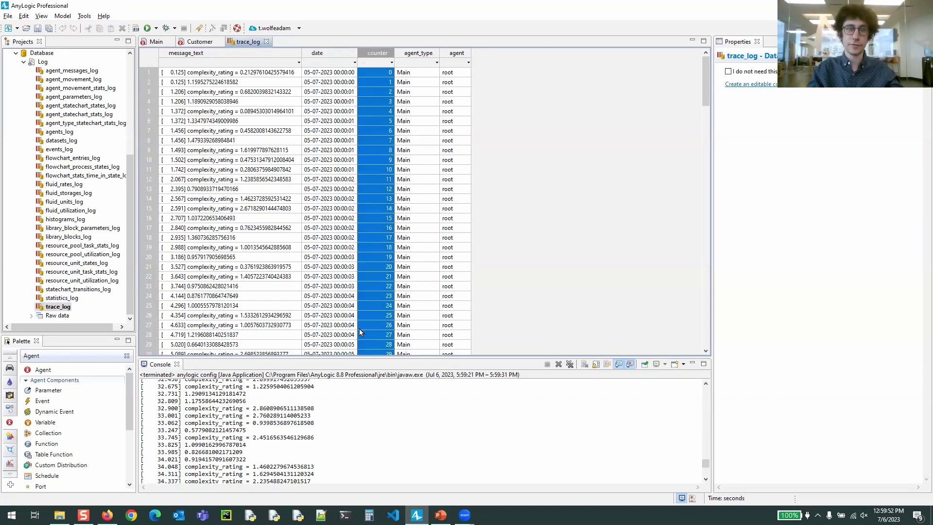
click(431, 57)
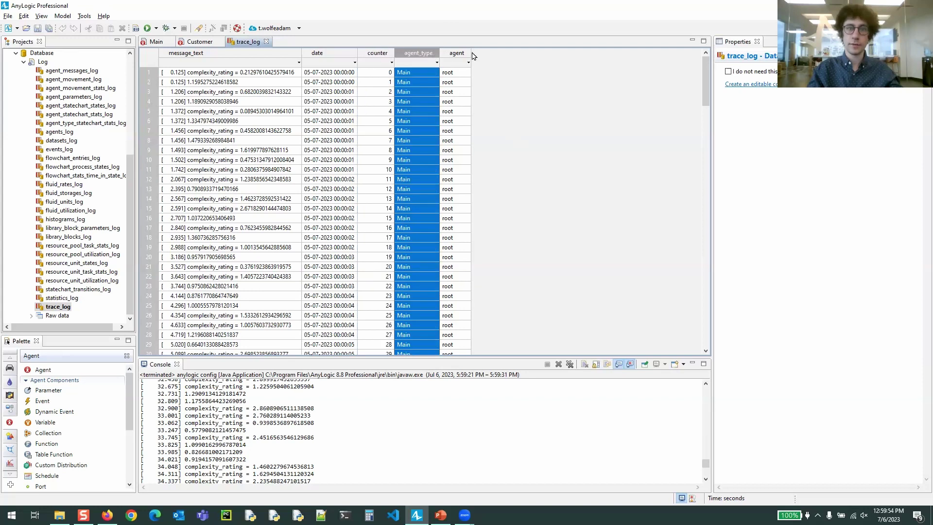
click(457, 55)
click(252, 53)
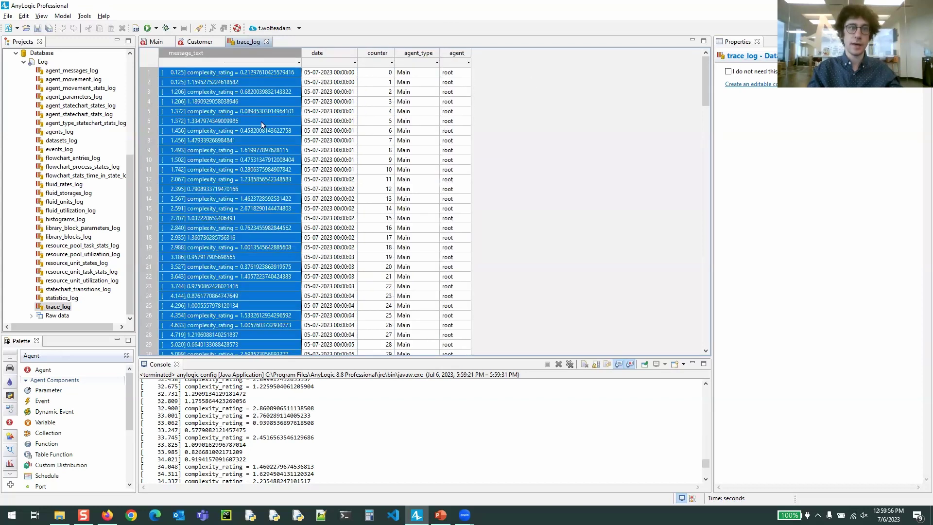
scroll(205, 321, down, 20)
scroll(218, 326, up, 20)
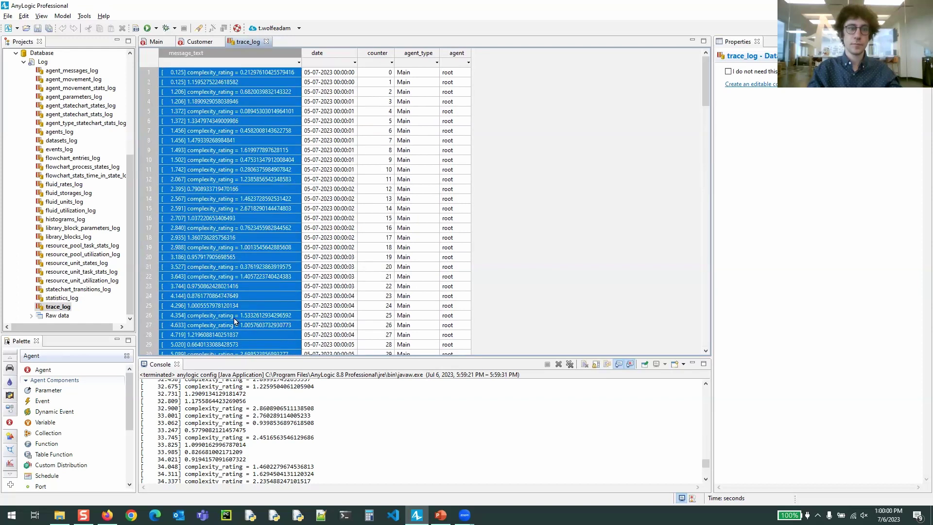